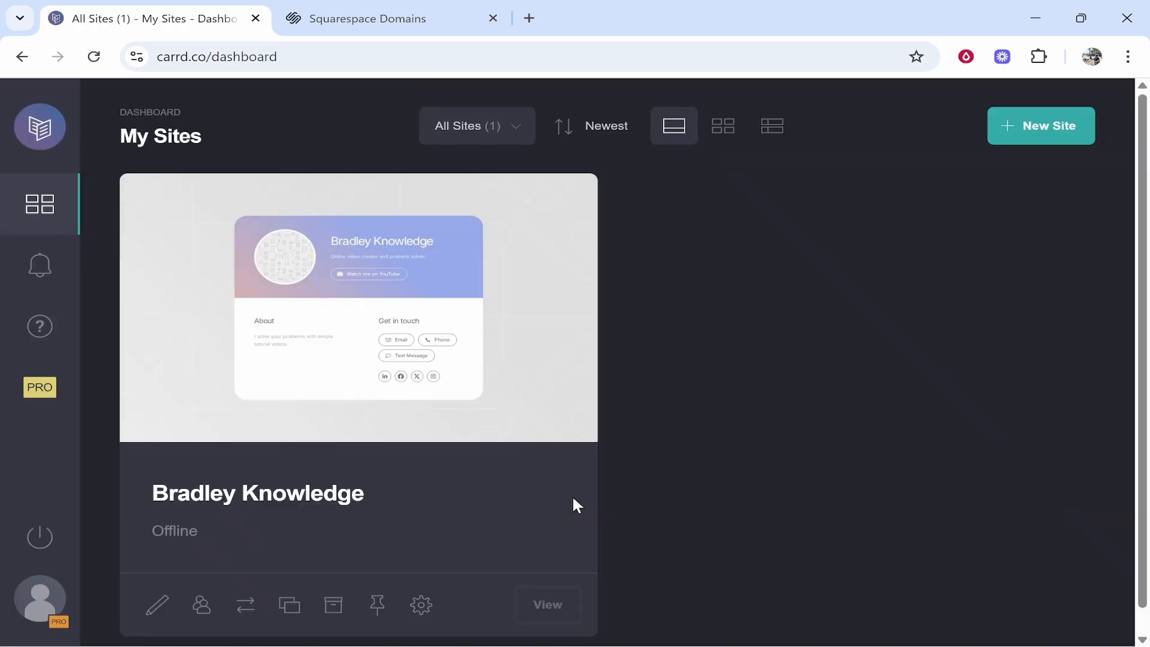
Open the Site settings page of the offline site listed on the Carrd dashboard.
click(410, 8)
click(240, 25)
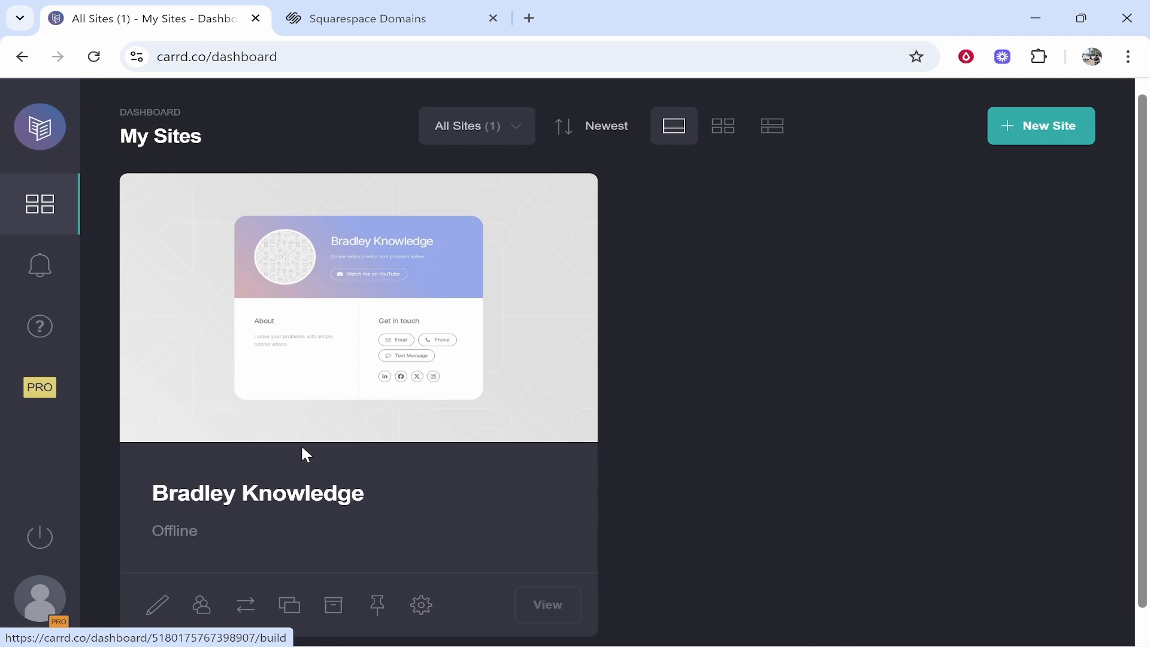
click(424, 608)
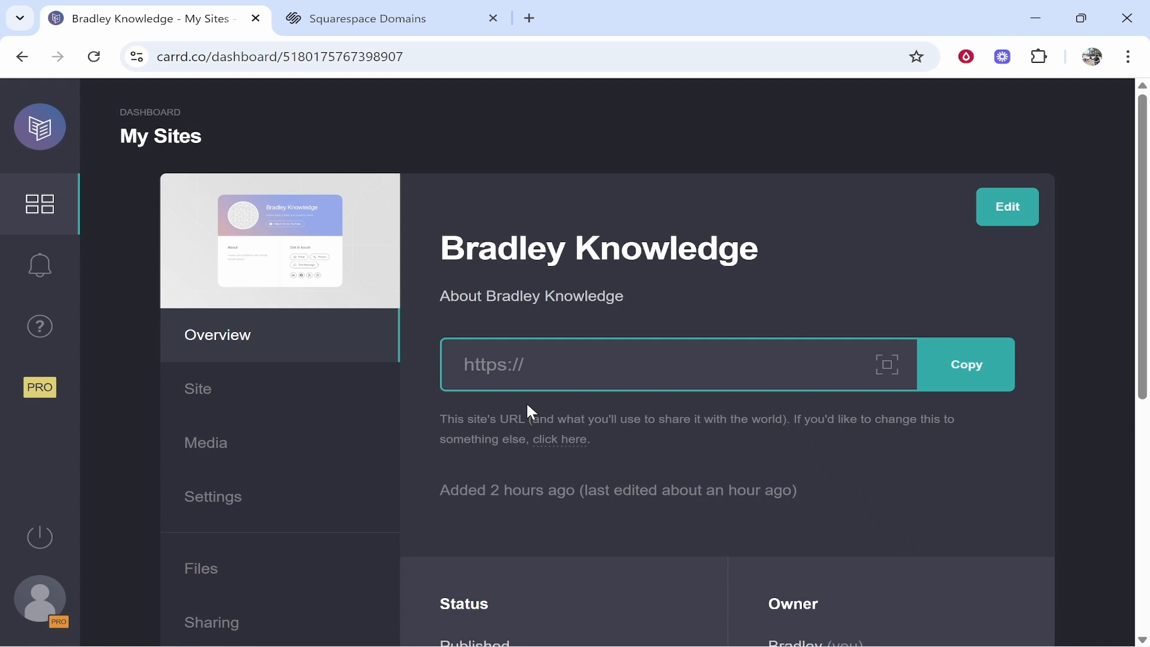
click(203, 393)
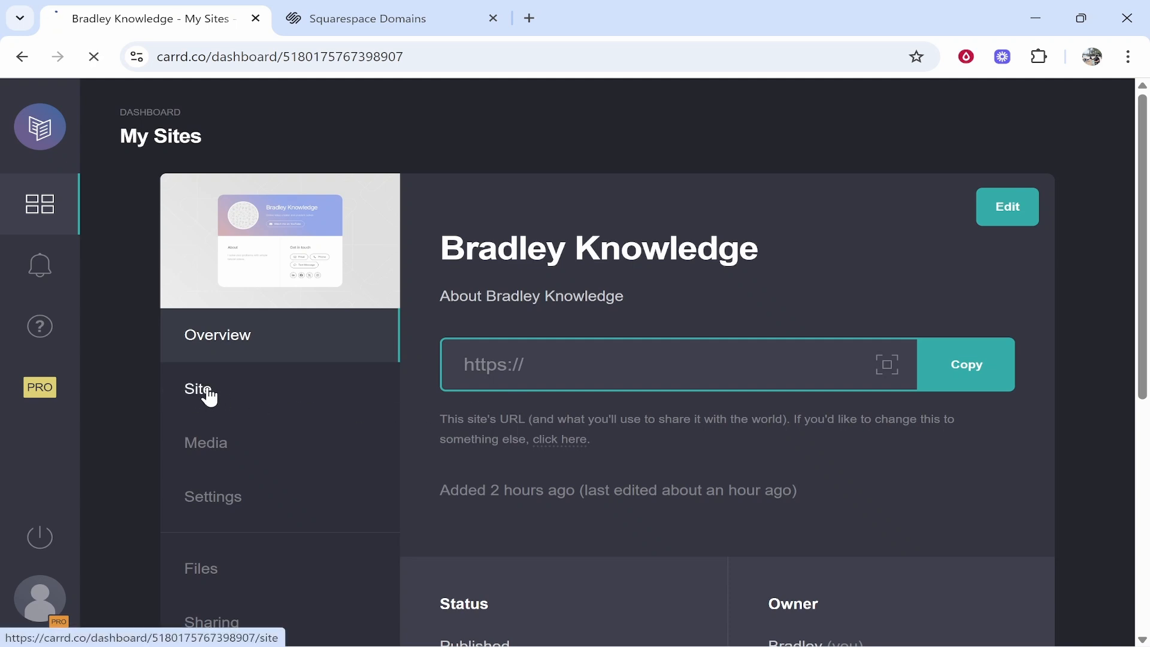
scroll(529, 419, down, 5)
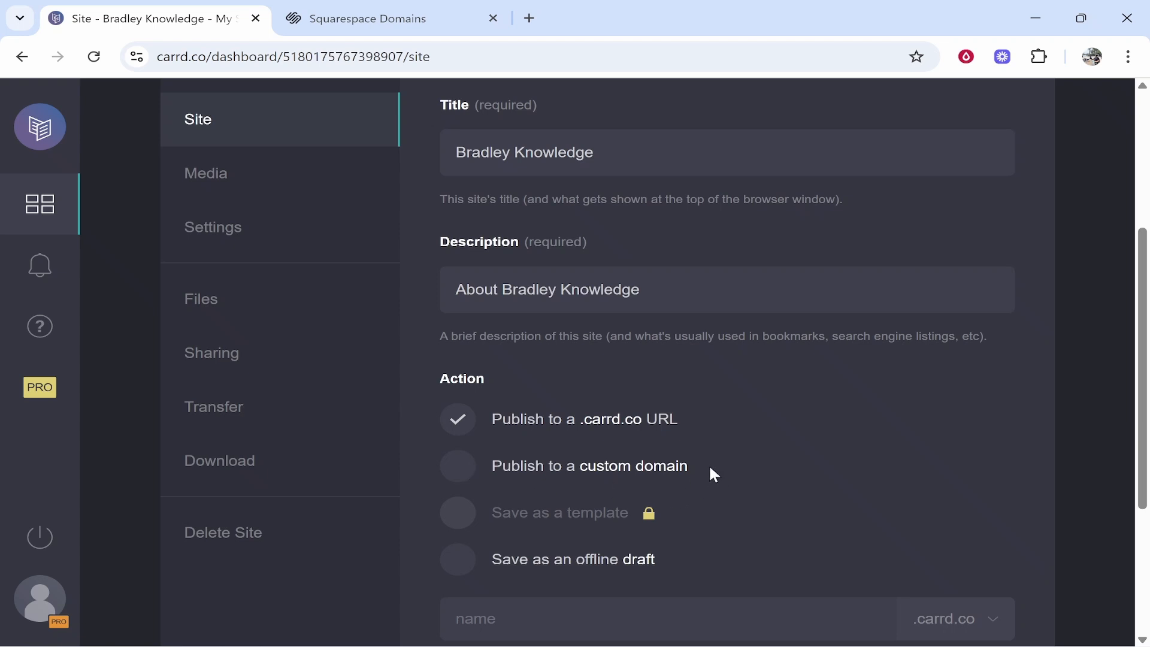
Set the site's publishing action to a custom domain and go to its domain and DNS record fields.
mouse_move(652, 517)
click(503, 476)
scroll(586, 459, down, 4)
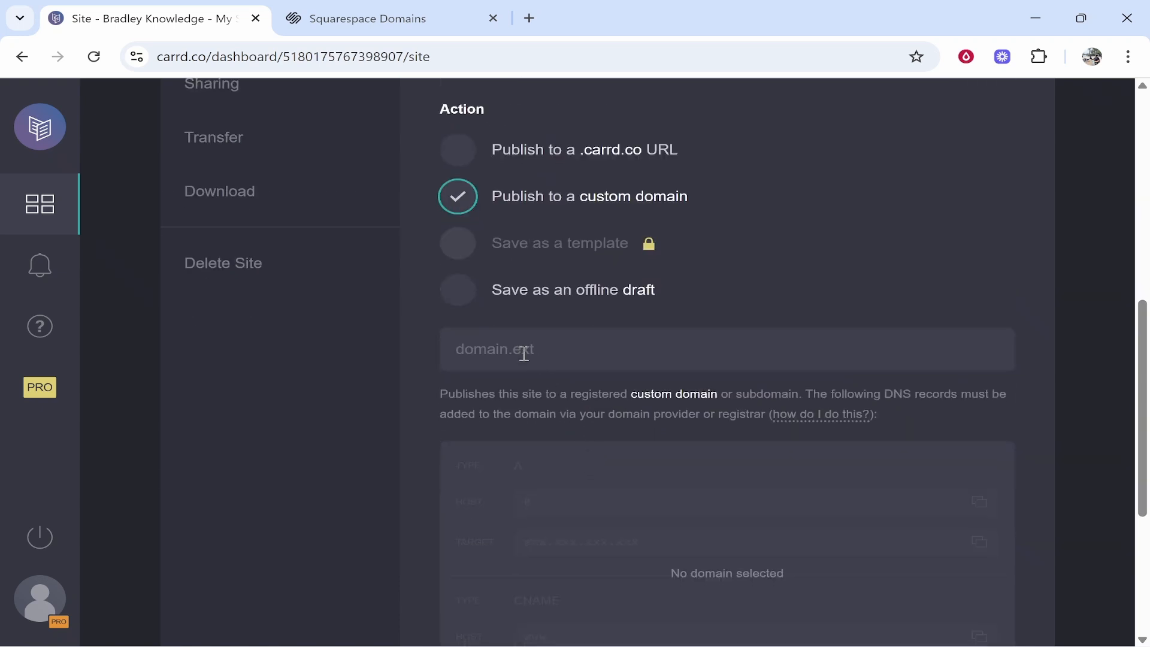
scroll(521, 336, down, 3)
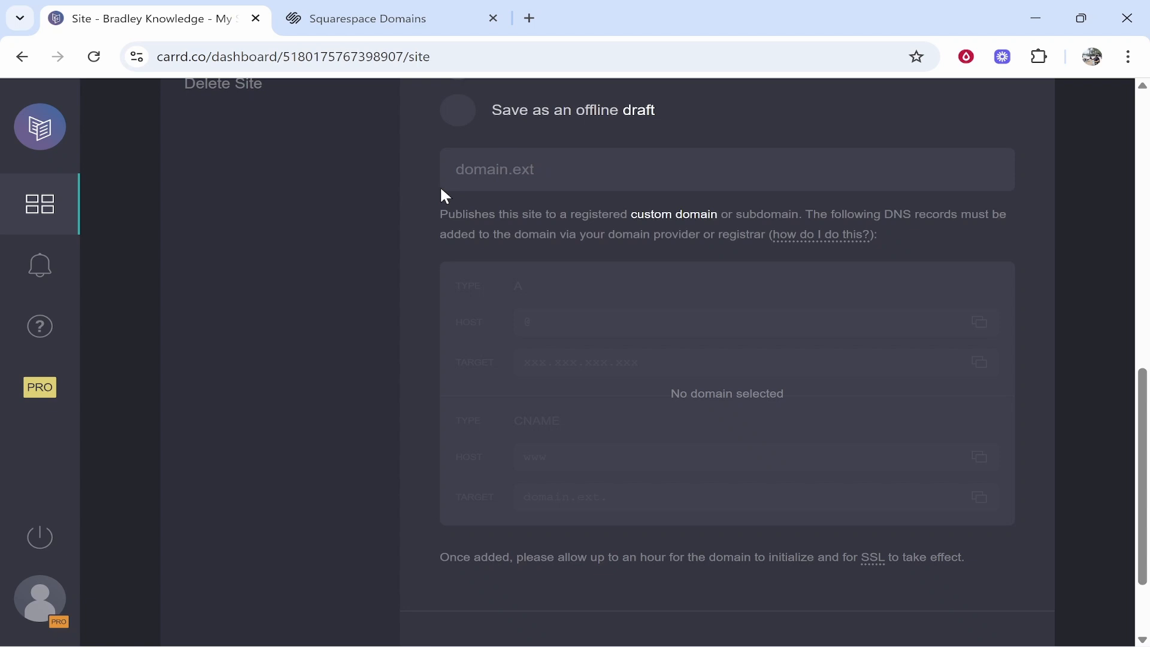
Switch to Squarespace Domains and open the custom records in the DNS settings of knowledgebasehowto.com.
click(383, 18)
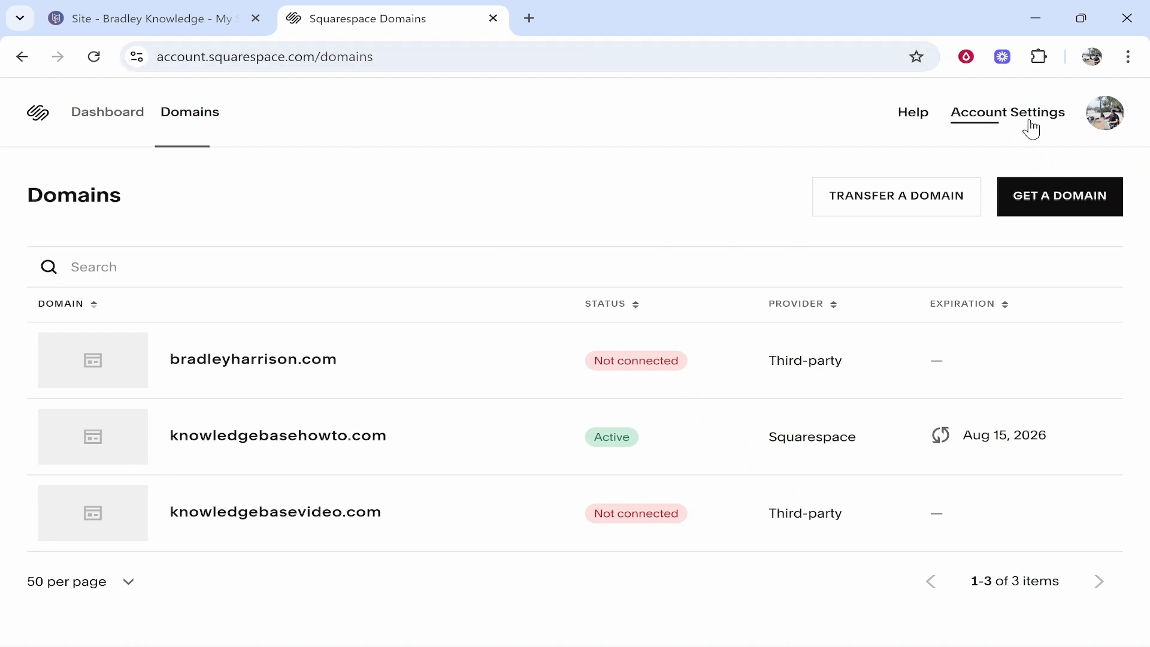
click(267, 450)
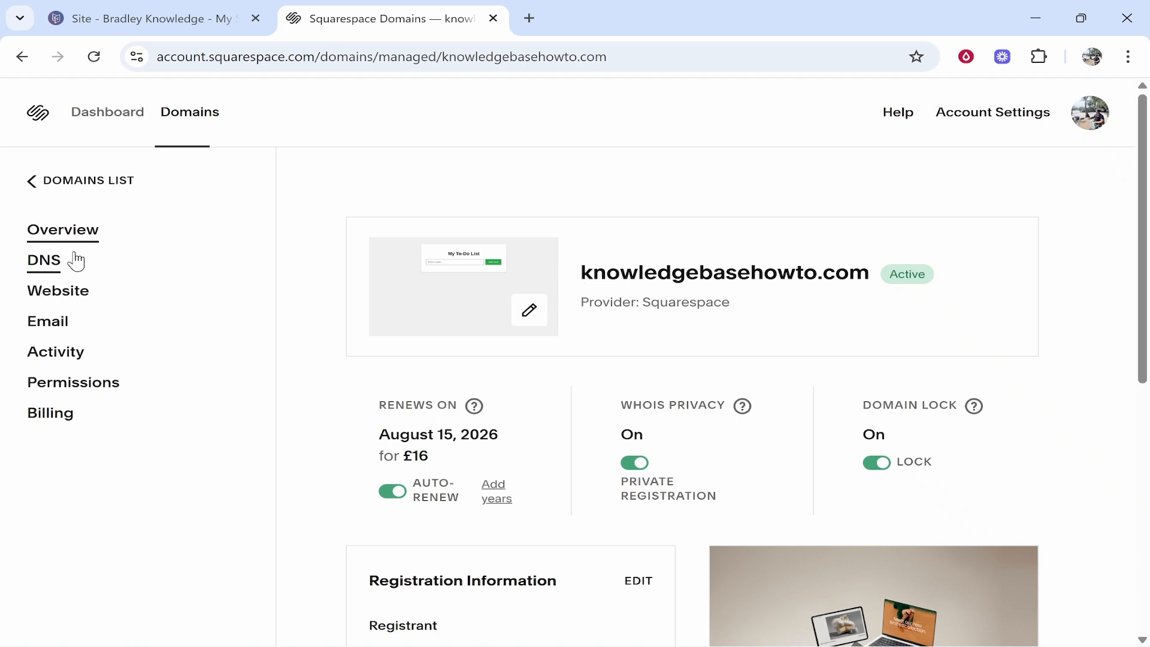
click(44, 264)
scroll(947, 370, down, 10)
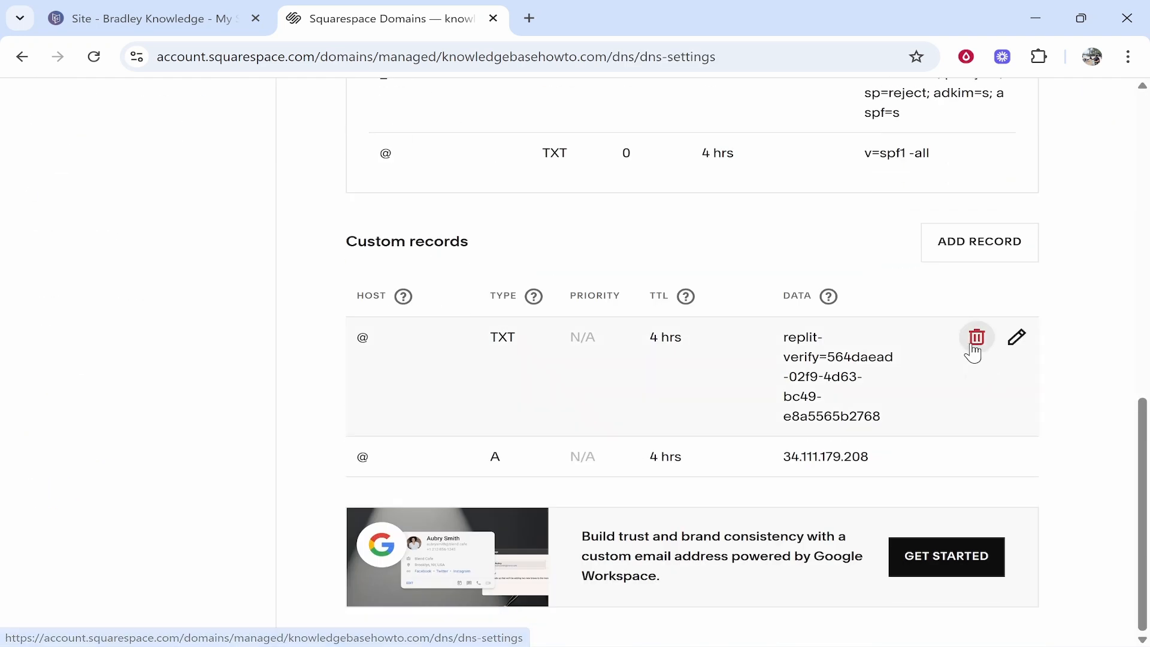
Delete the existing custom TXT and A records of knowledgebasehowto.com.
click(972, 346)
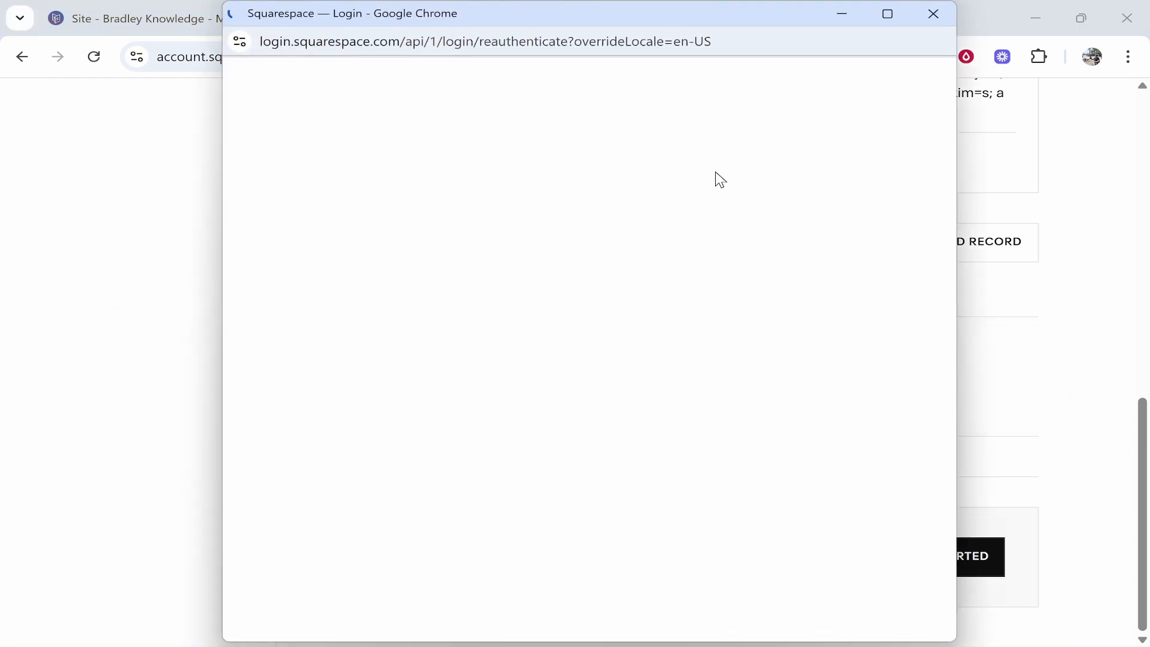
click(965, 351)
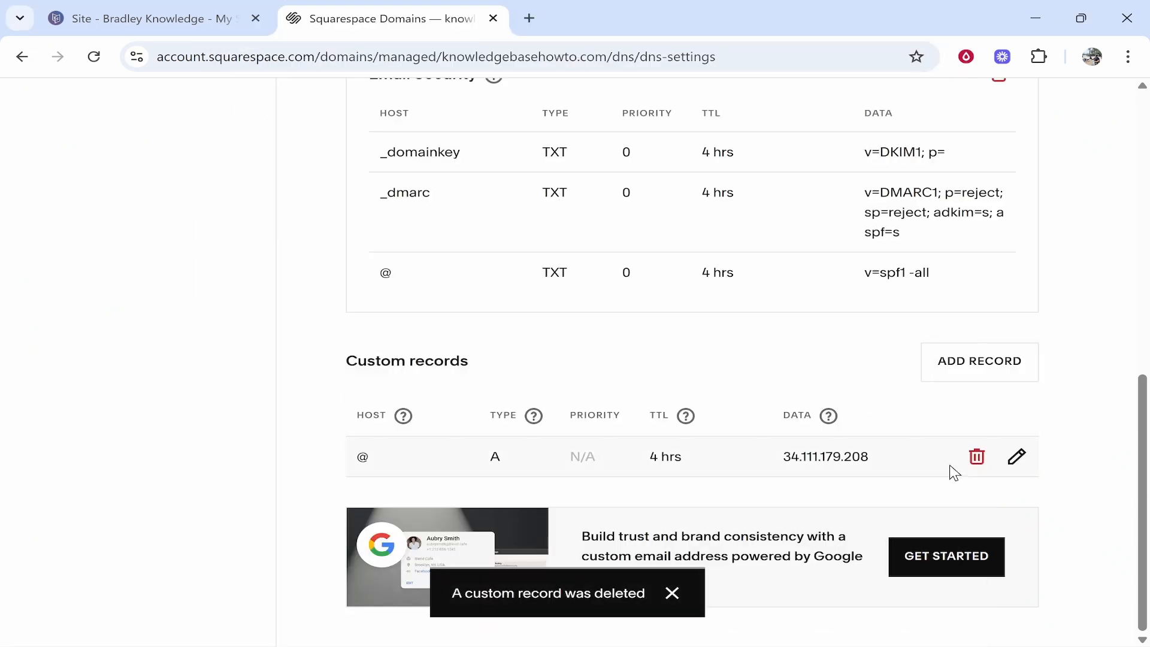
click(976, 458)
click(680, 409)
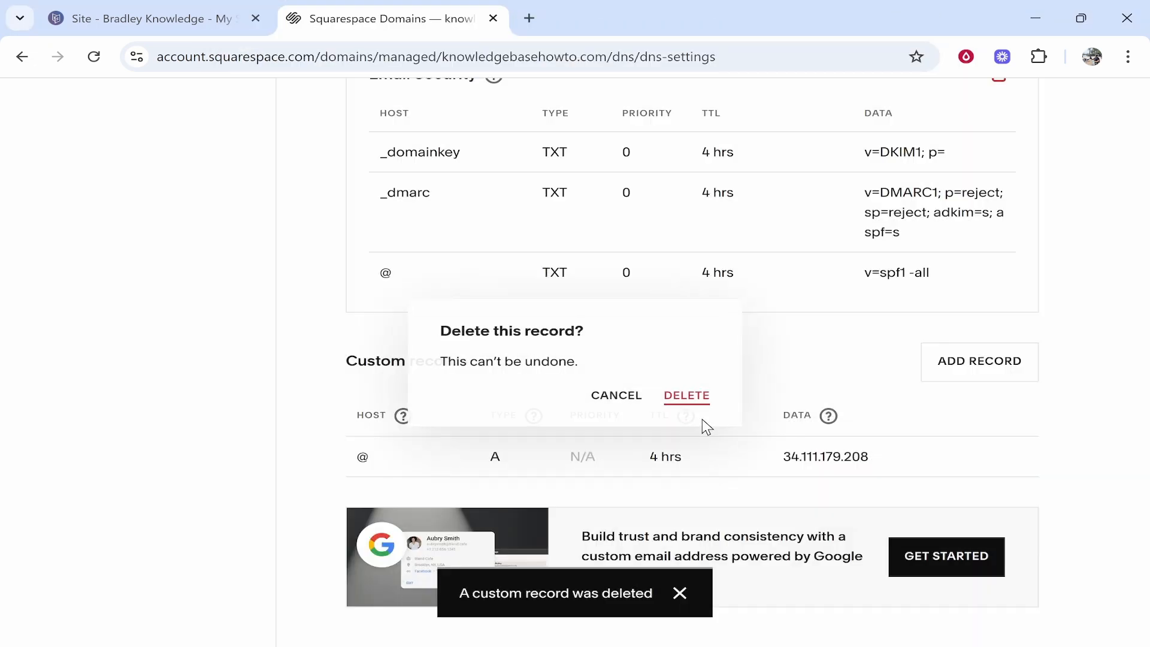
Delete the Squarespace Domain Connect preset from the DNS settings.
scroll(853, 196, up, 2)
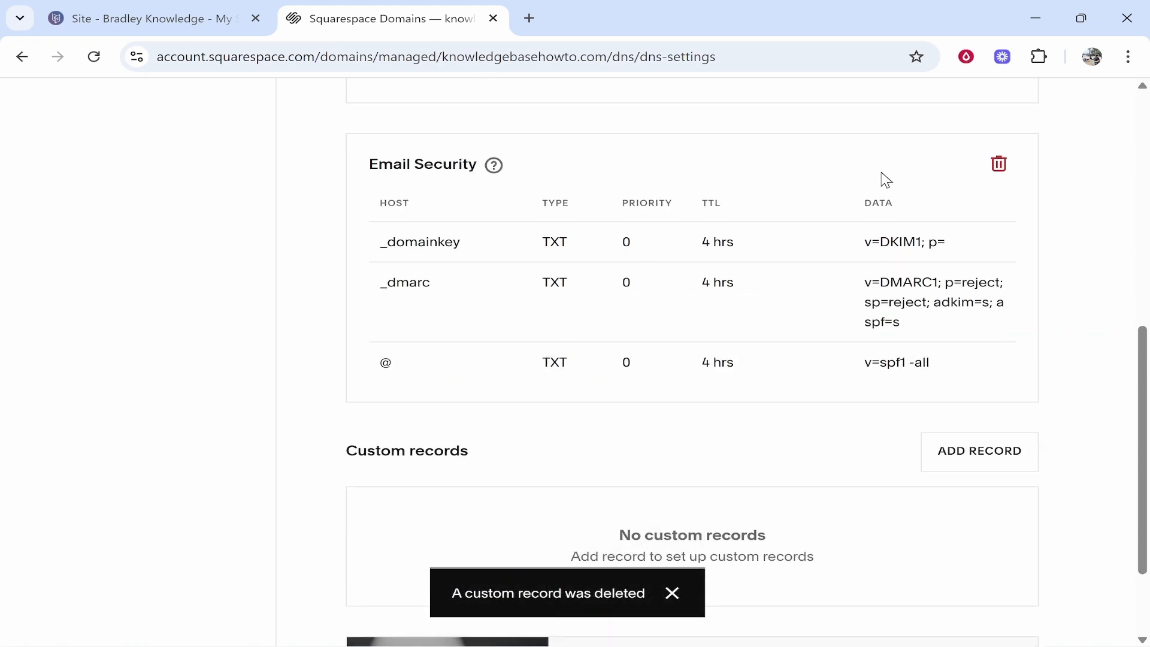
scroll(932, 195, up, 4)
scroll(814, 244, up, 3)
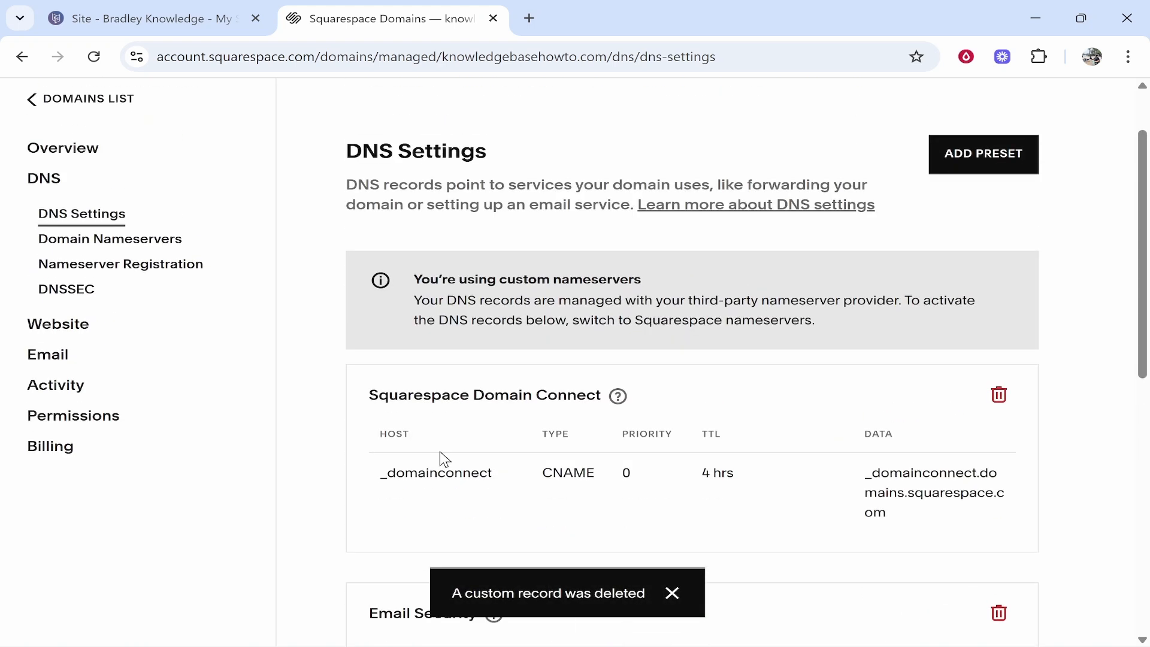
click(999, 395)
click(703, 405)
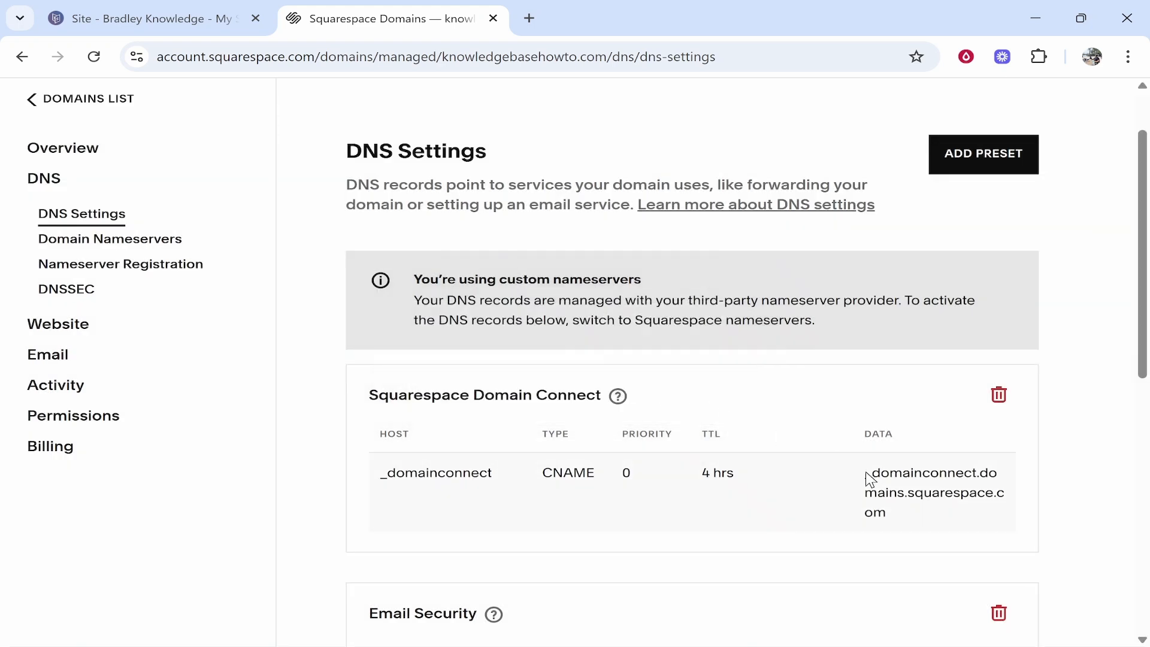
Switch the domain from its custom nameservers to the Squarespace nameservers and accept the domain settings update.
drag(418, 363, 673, 367)
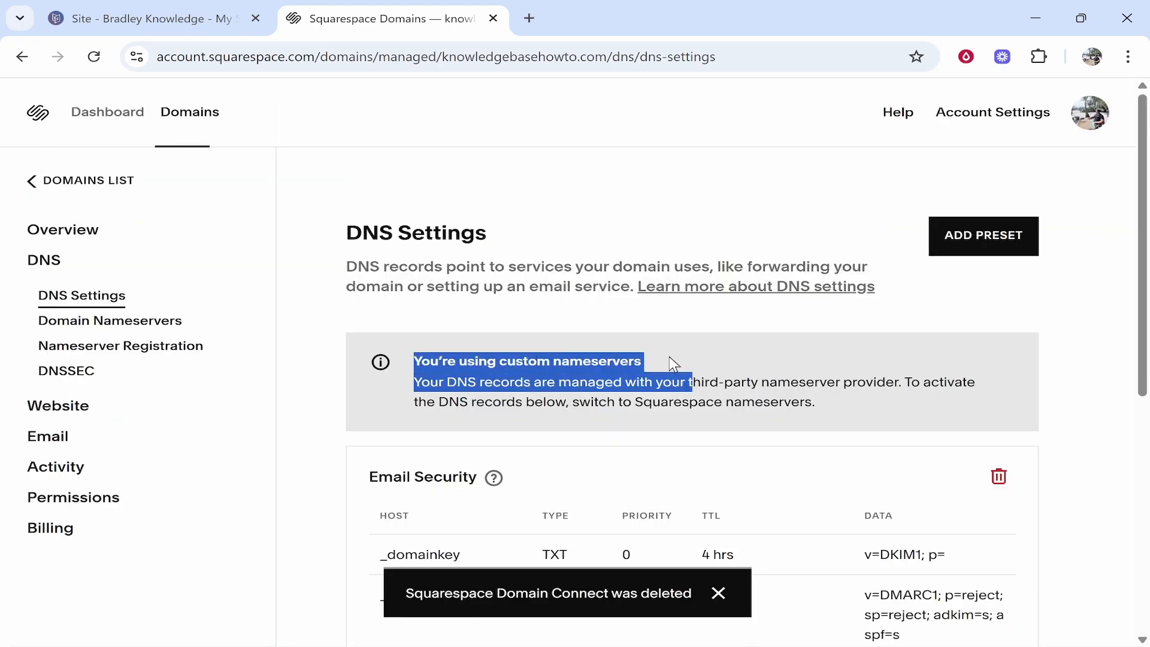
click(673, 367)
click(109, 334)
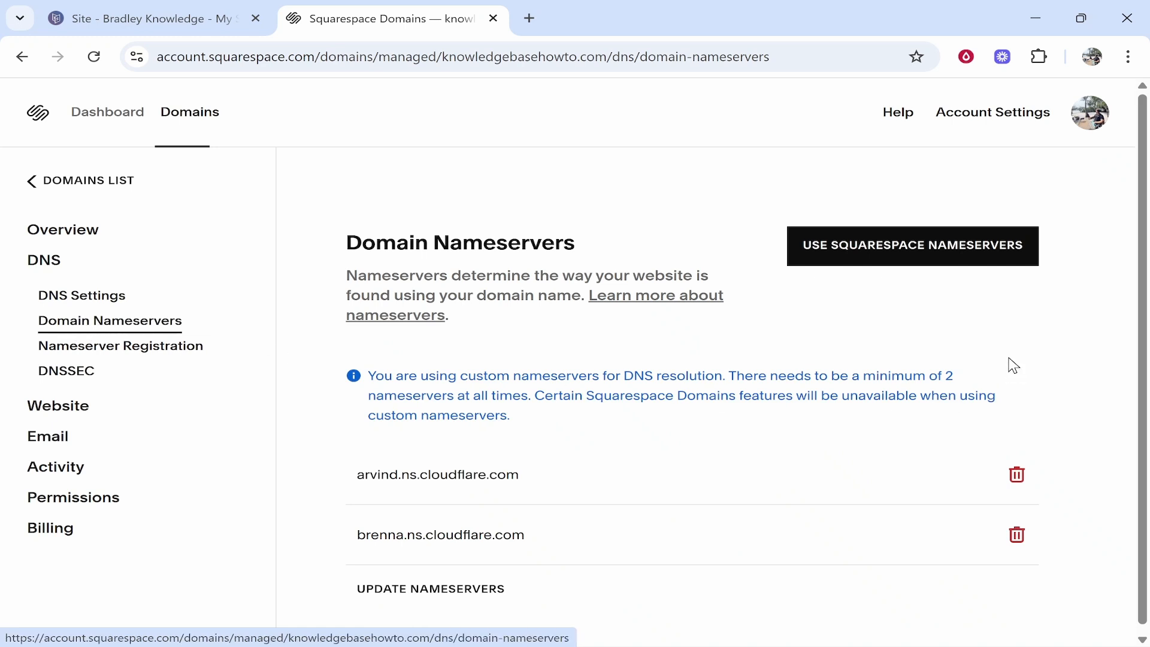
click(903, 259)
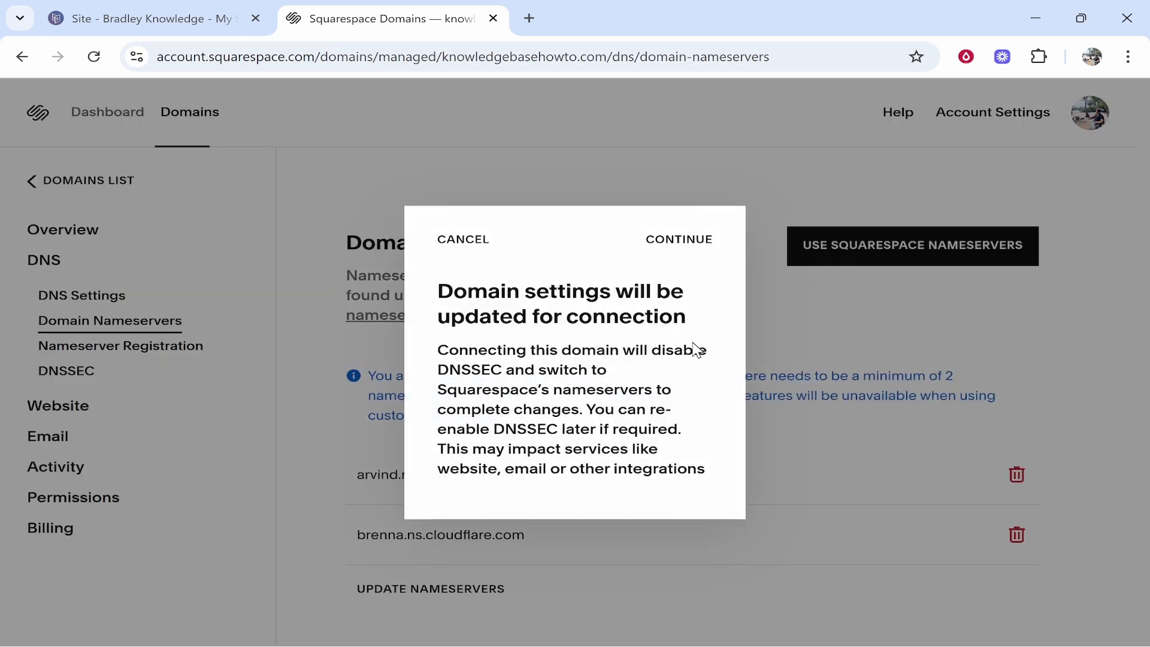
click(675, 247)
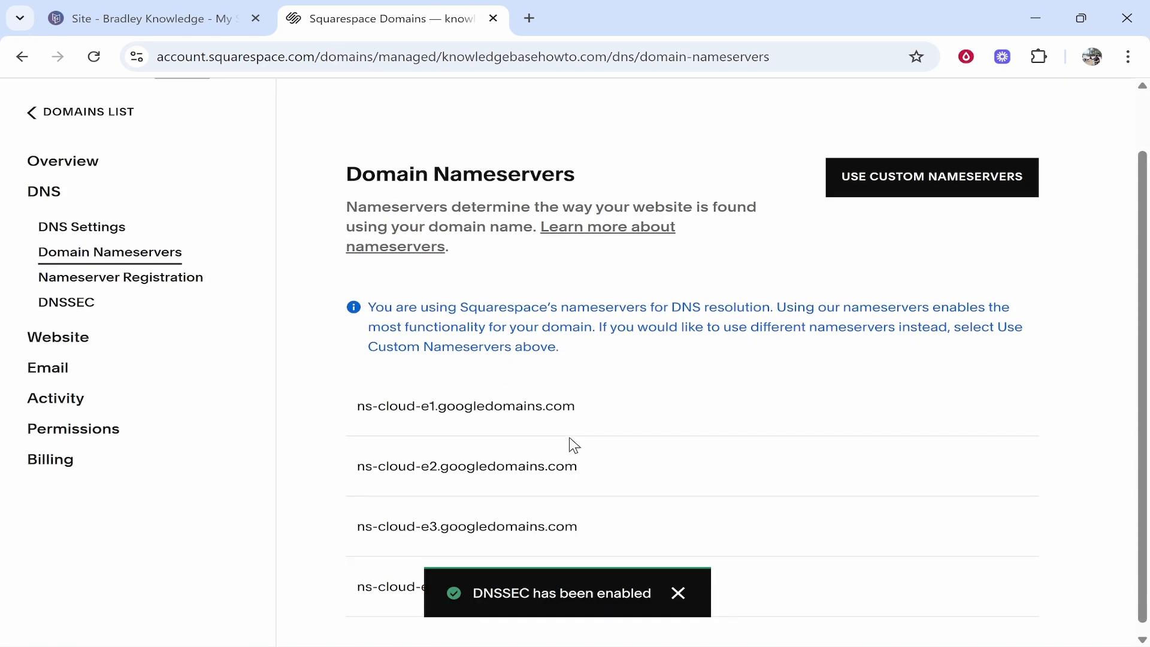
drag(363, 397, 663, 398)
click(326, 352)
scroll(329, 318, up, 2)
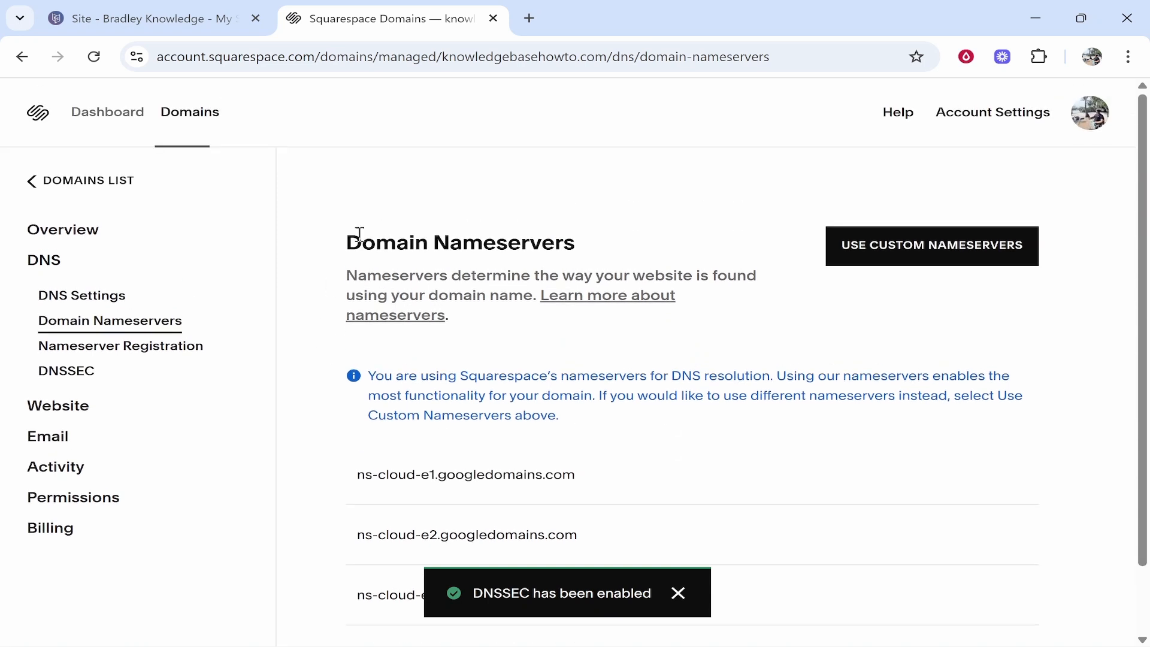
Copy the domain name from its Squarespace overview and enter knowledgebasehowto.com as the custom domain in Carrd.
click(56, 277)
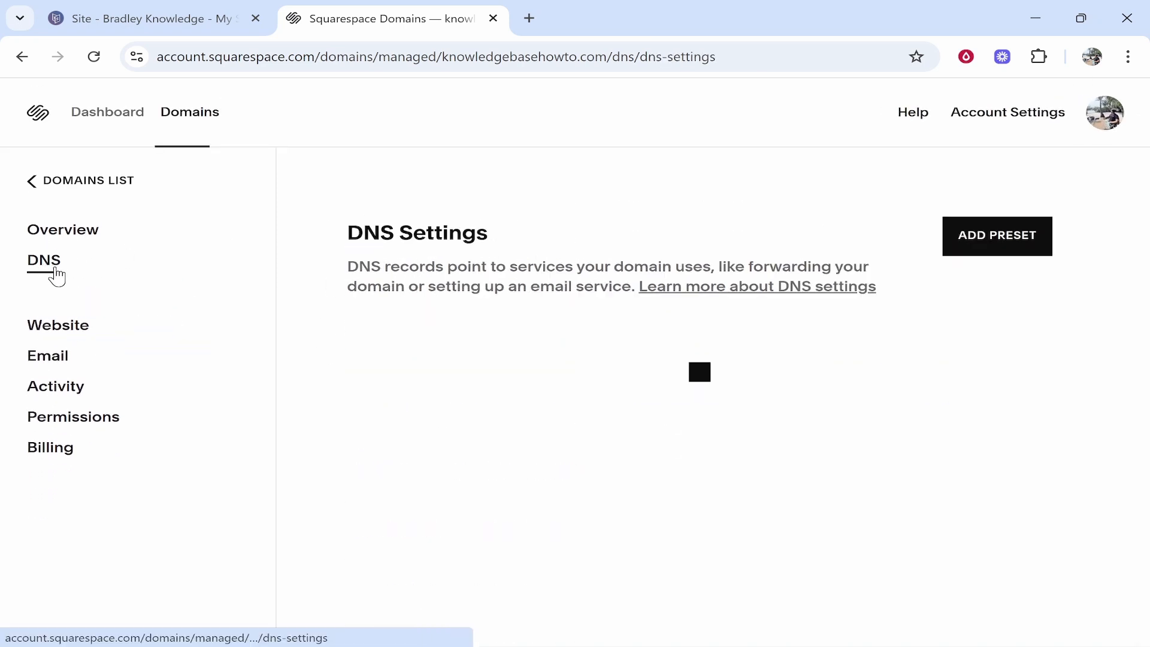
click(70, 235)
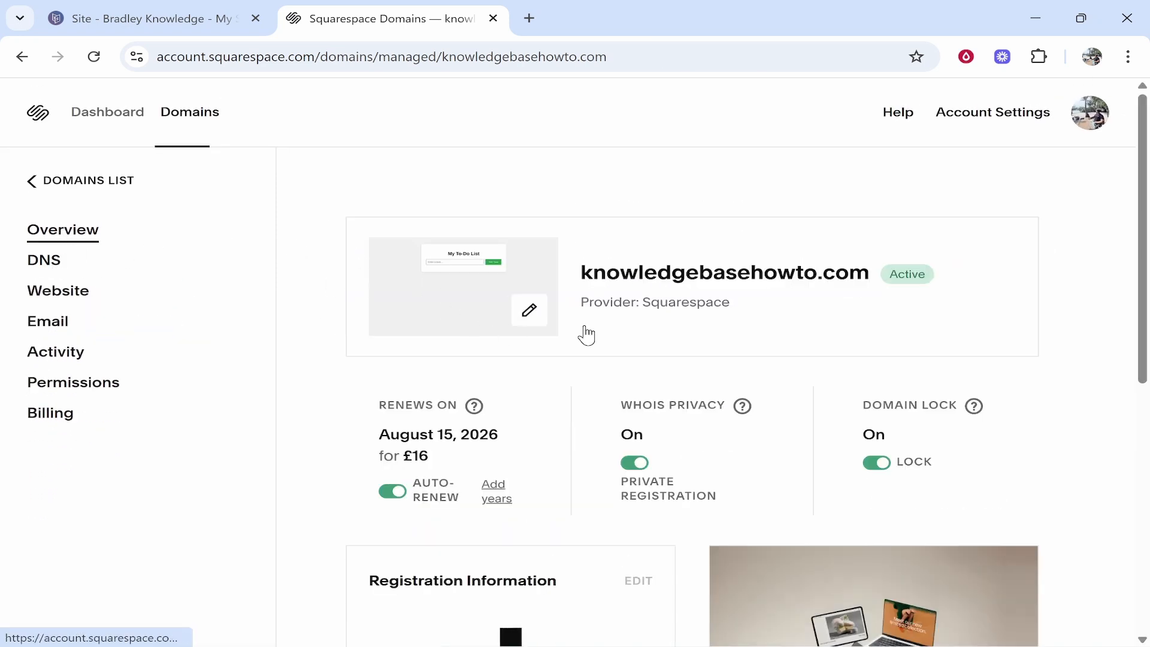
drag(583, 274, 877, 279)
key(ctrl+c)
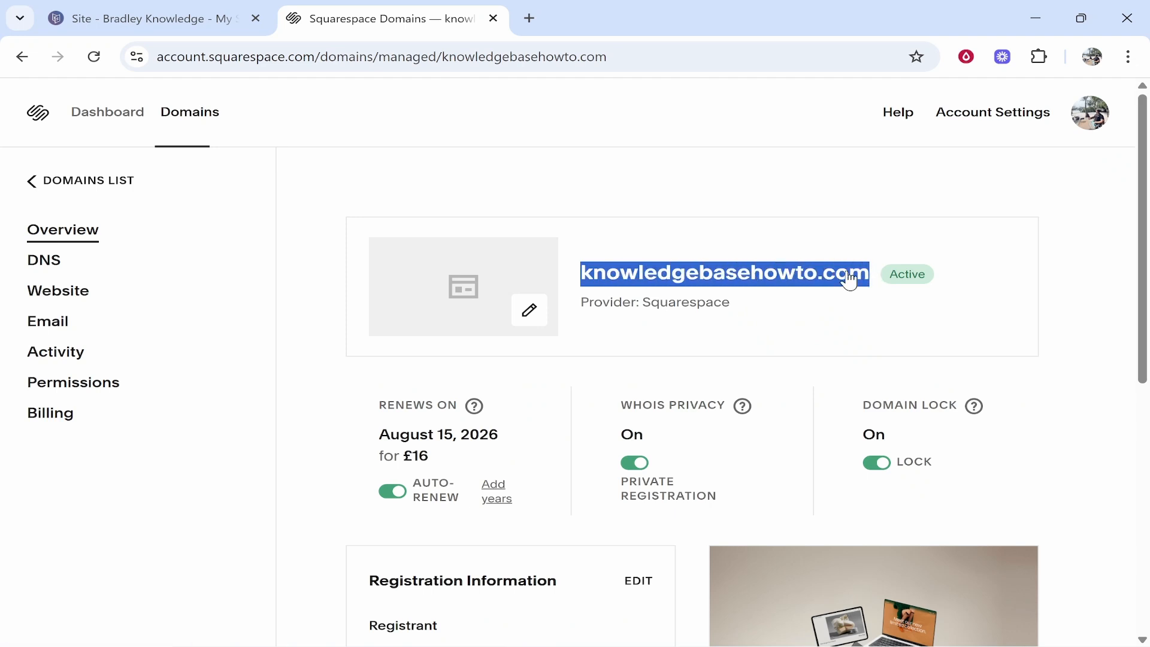
click(143, 19)
click(606, 171)
key(ctrl+v)
scroll(659, 335, up, 3)
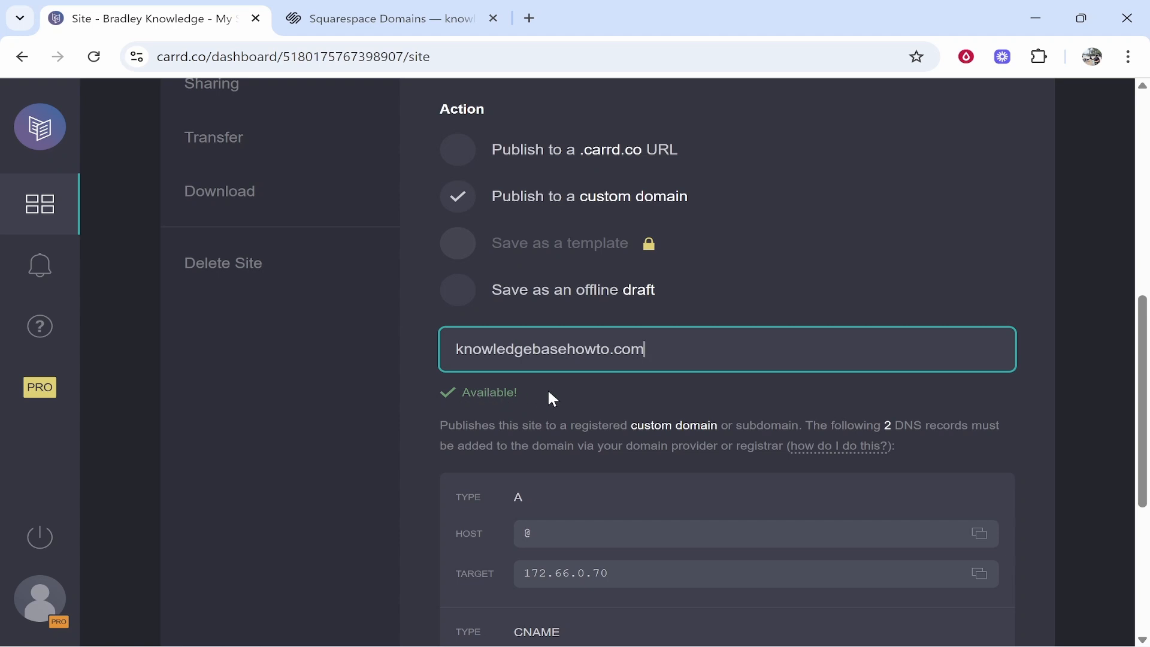
Copy the A record's target address from Carrd and return to the domain's custom DNS records in Squarespace.
scroll(566, 389, down, 5)
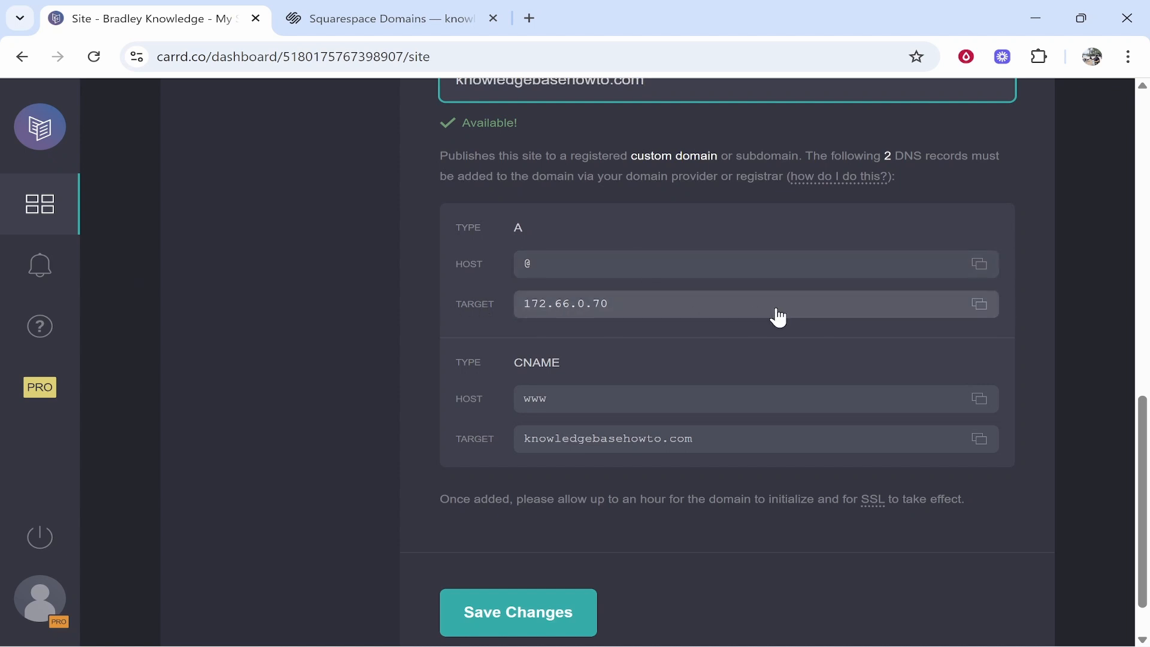
click(980, 307)
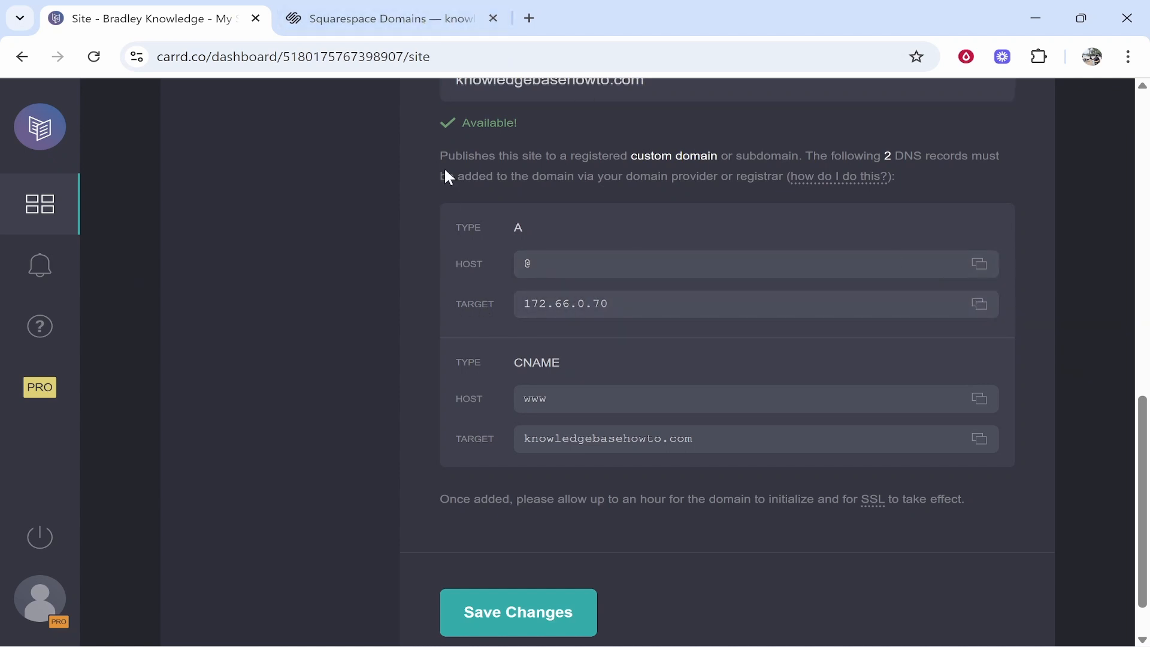
click(384, 19)
click(42, 269)
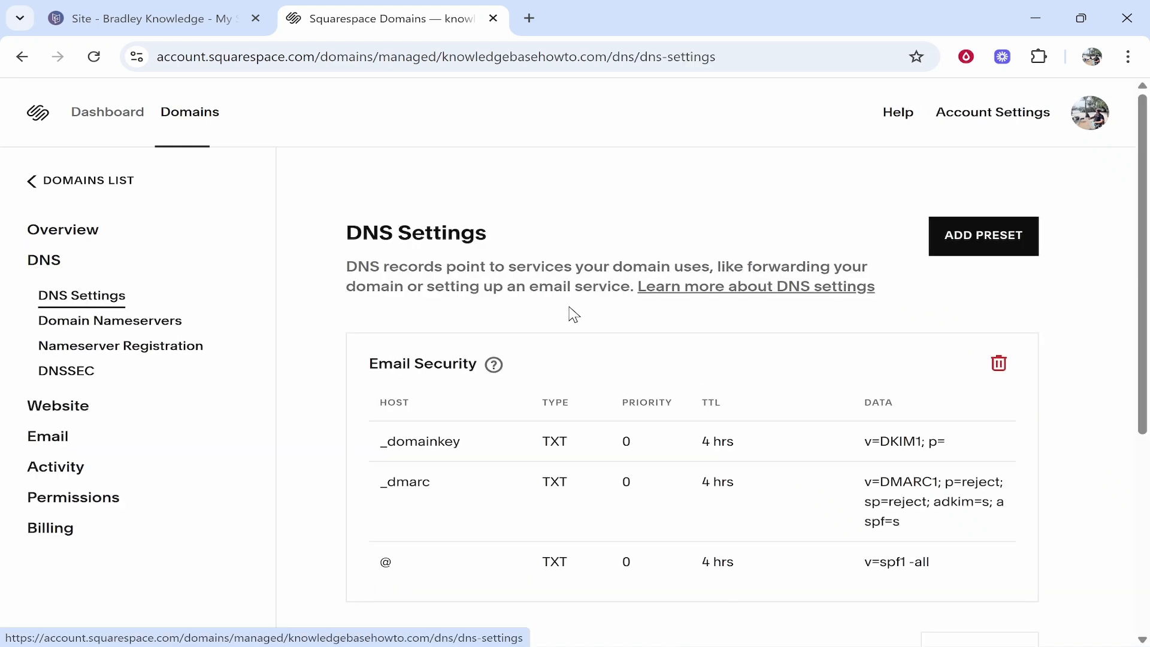
scroll(804, 291, down, 6)
drag(359, 318, 488, 321)
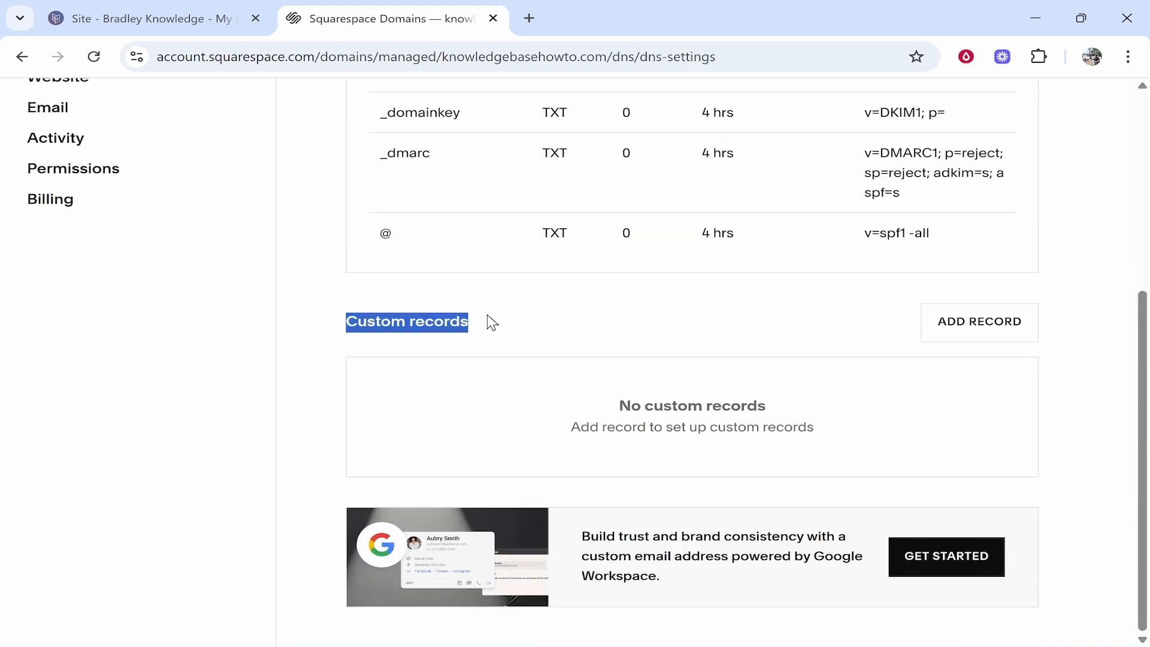
Add and save a custom A record with host @ and IP address 172.66.0.70, checking it against Carrd's values.
click(991, 339)
scroll(642, 359, down, 1)
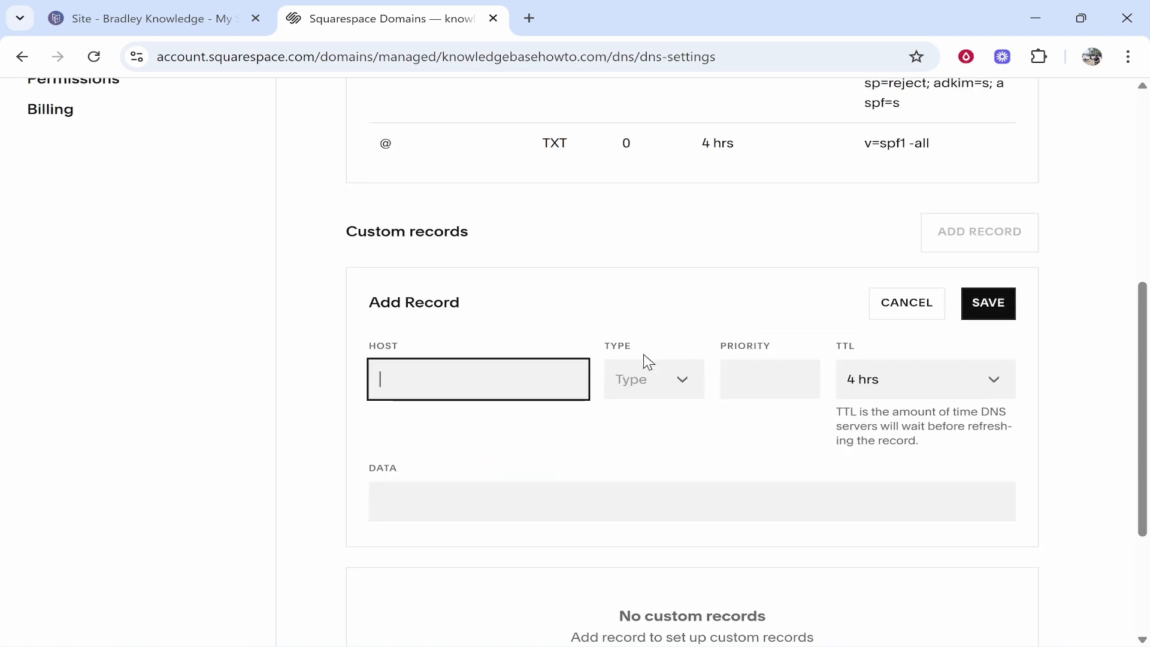
click(639, 388)
click(641, 384)
click(510, 388)
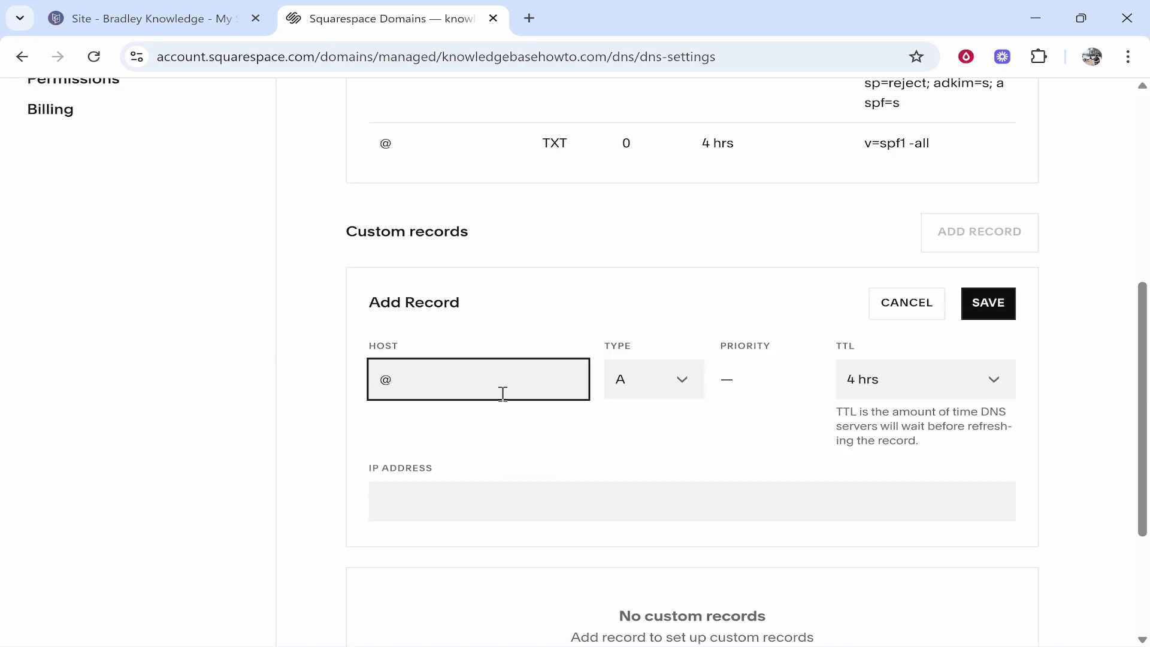
click(557, 502)
text(172.66.0.70)
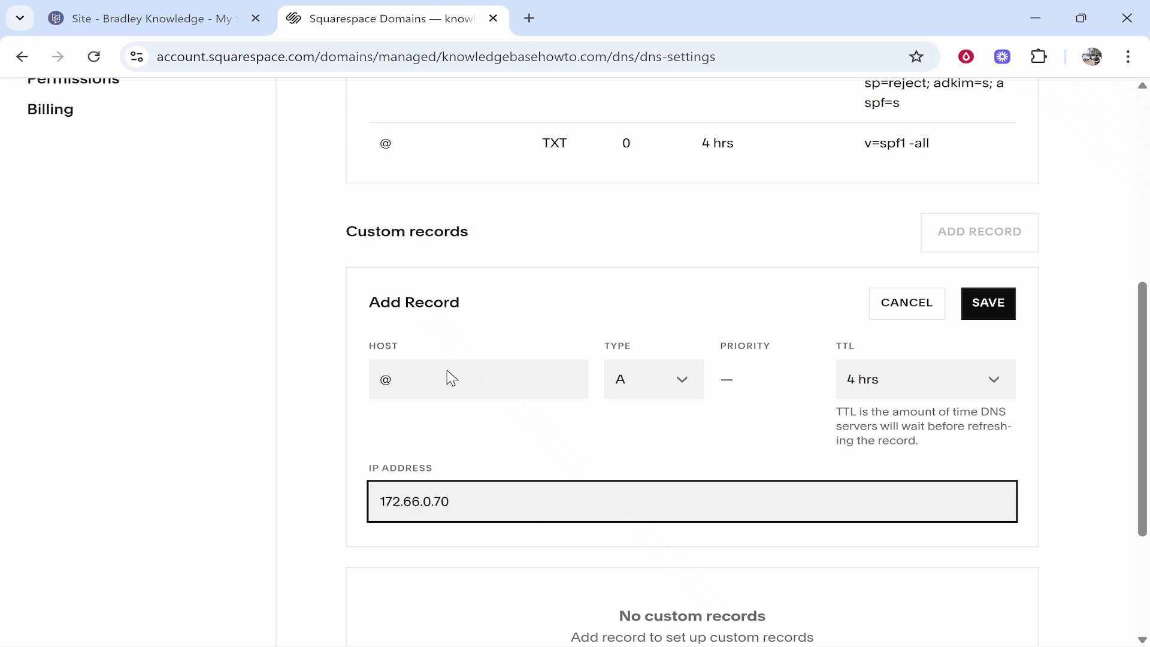
click(163, 18)
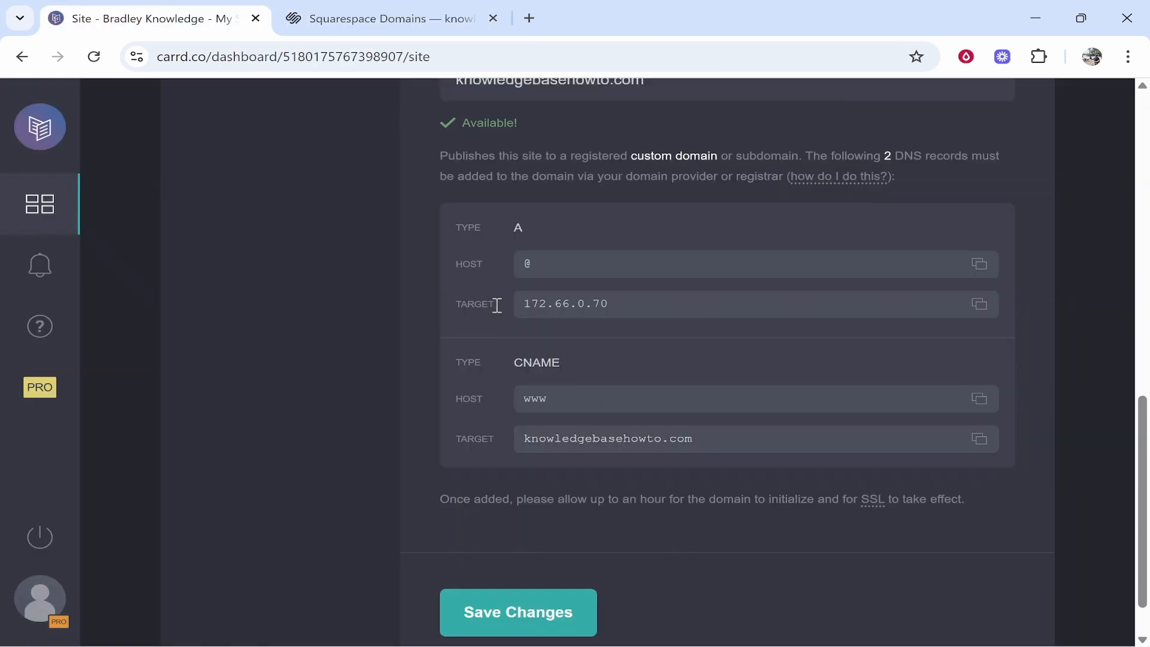
click(353, 13)
click(977, 305)
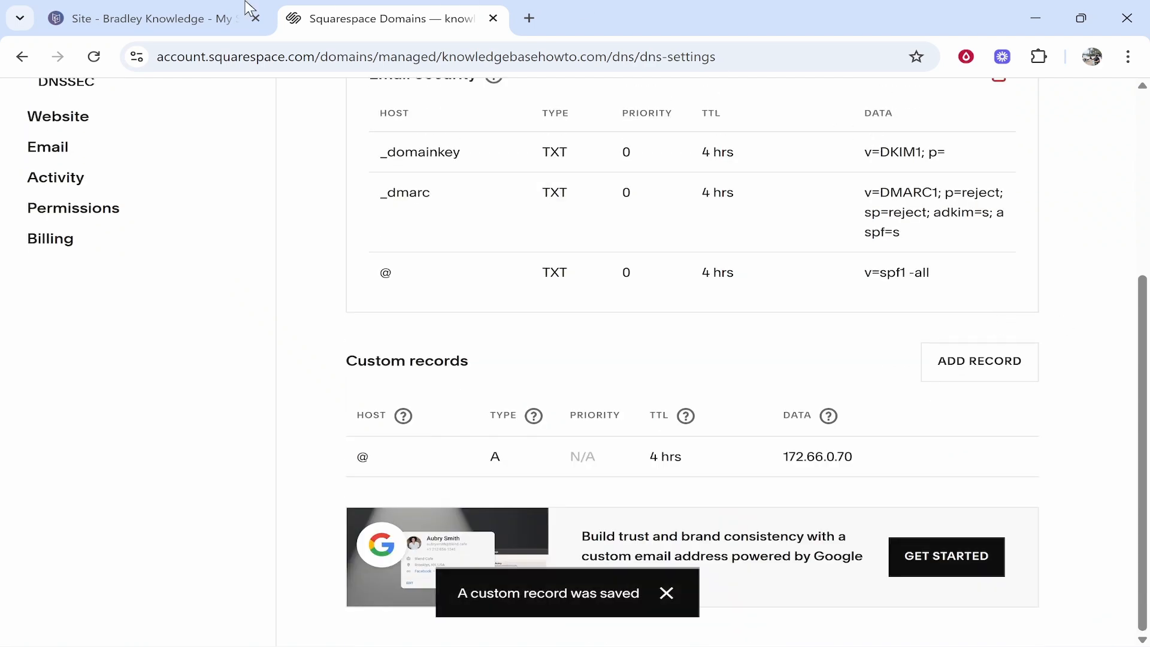
Copy the CNAME record's target from Carrd and start a new custom record of type CNAME in Squarespace.
click(126, 11)
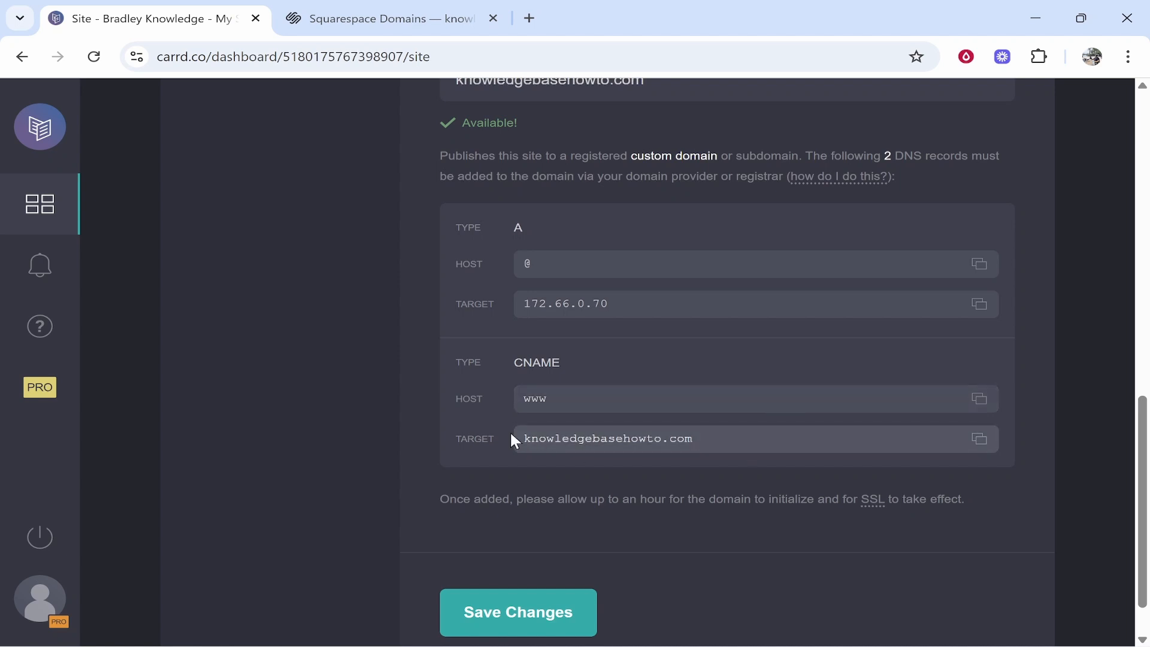
click(977, 442)
key(ctrl+Tab)
click(993, 361)
click(633, 509)
scroll(639, 563, down, 2)
click(653, 578)
Set the record's host to www and alias data to knowledgebasehowto.com, check the values against Carrd, and save the record.
click(531, 508)
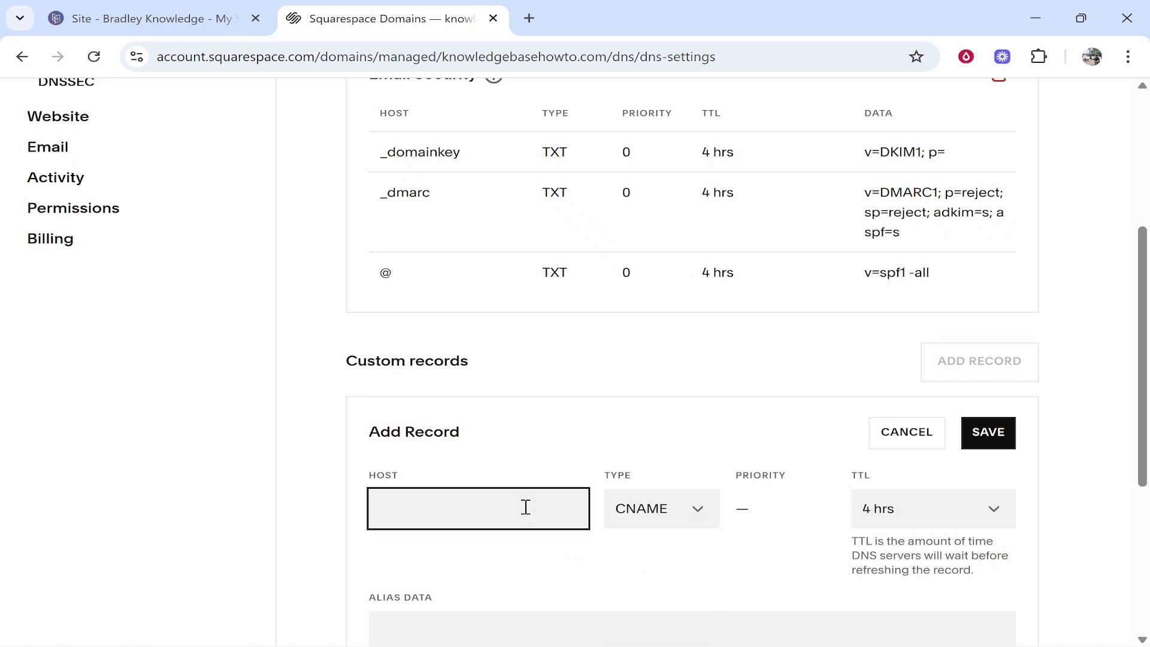
text(www)
click(478, 534)
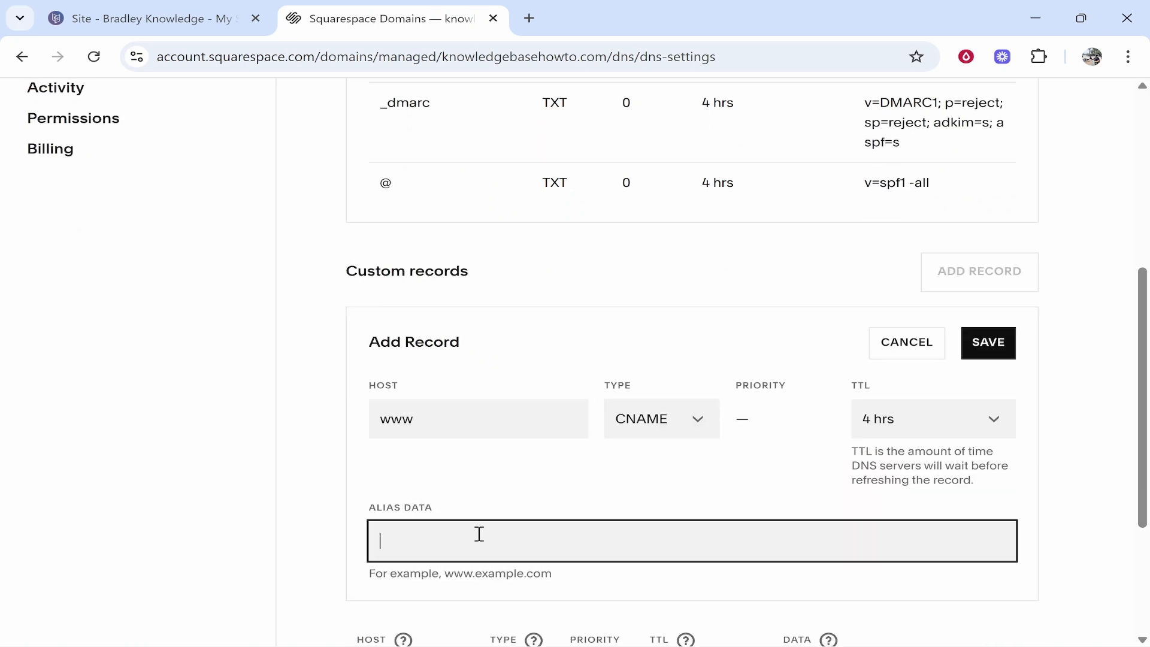
scroll(443, 456, down, 3)
key(ctrl+v)
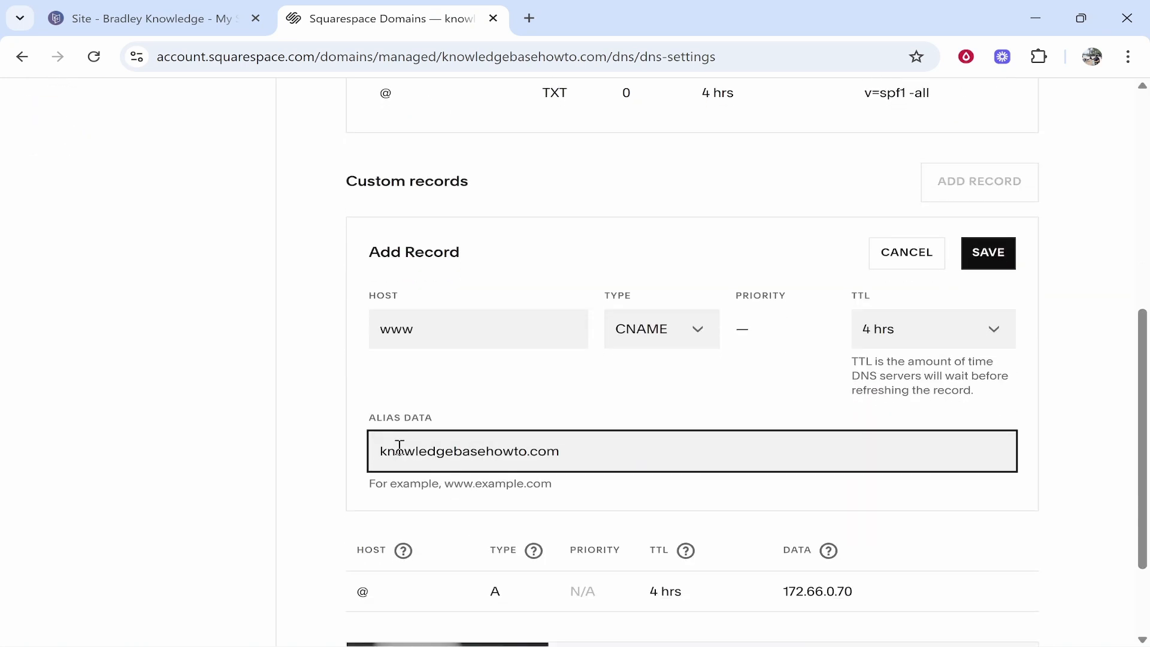
click(166, 13)
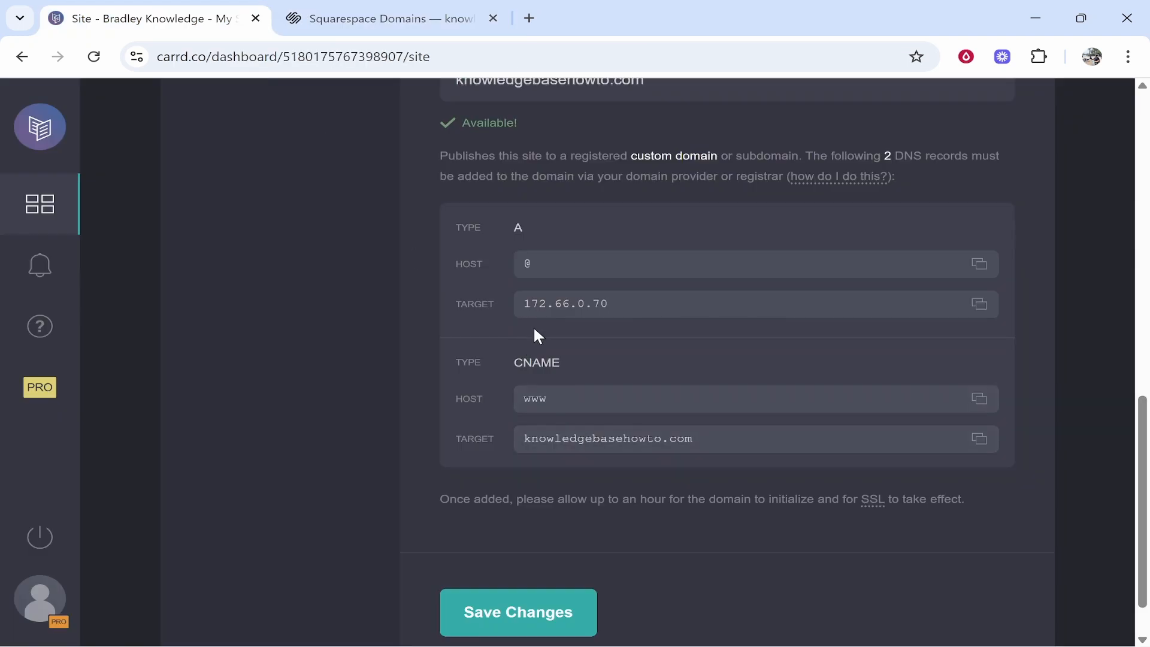
click(336, 19)
click(987, 251)
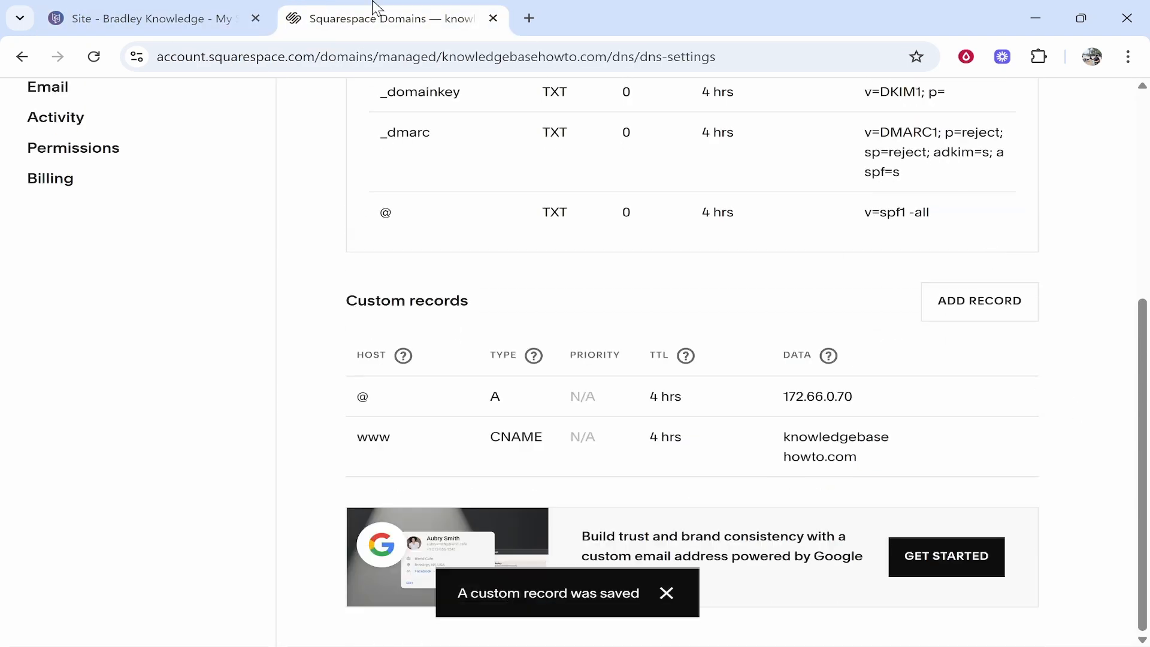
Save the site's changes in Carrd and review its custom domain setting and DNS records.
key(ctrl+shift+Tab)
click(533, 598)
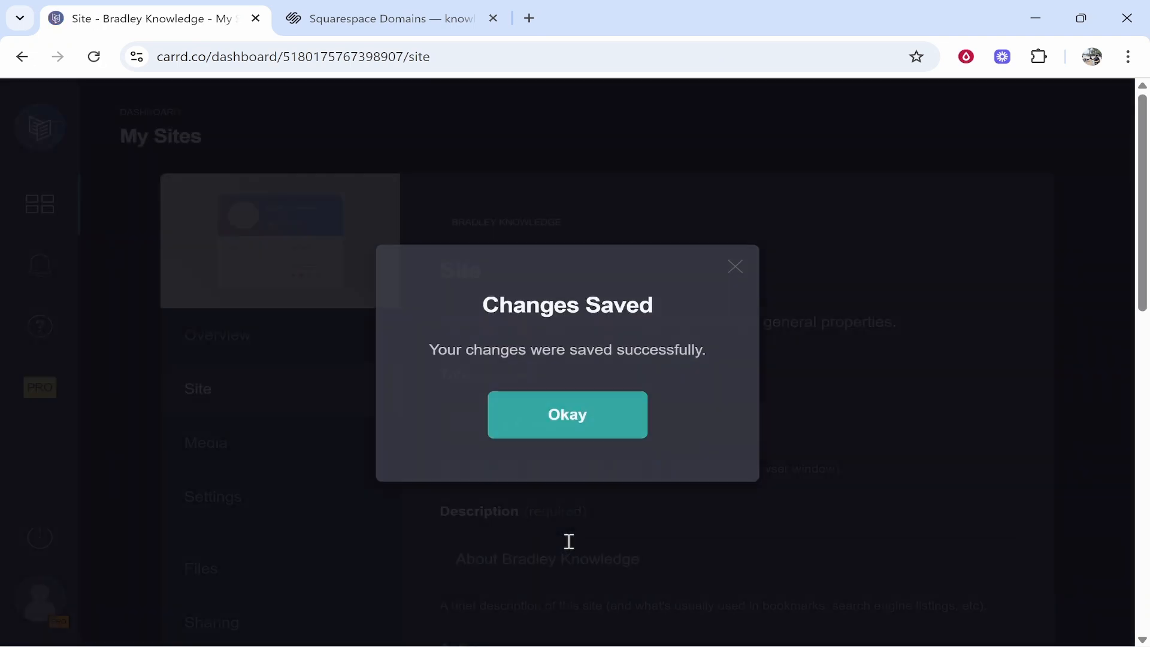
click(581, 407)
scroll(580, 400, down, 5)
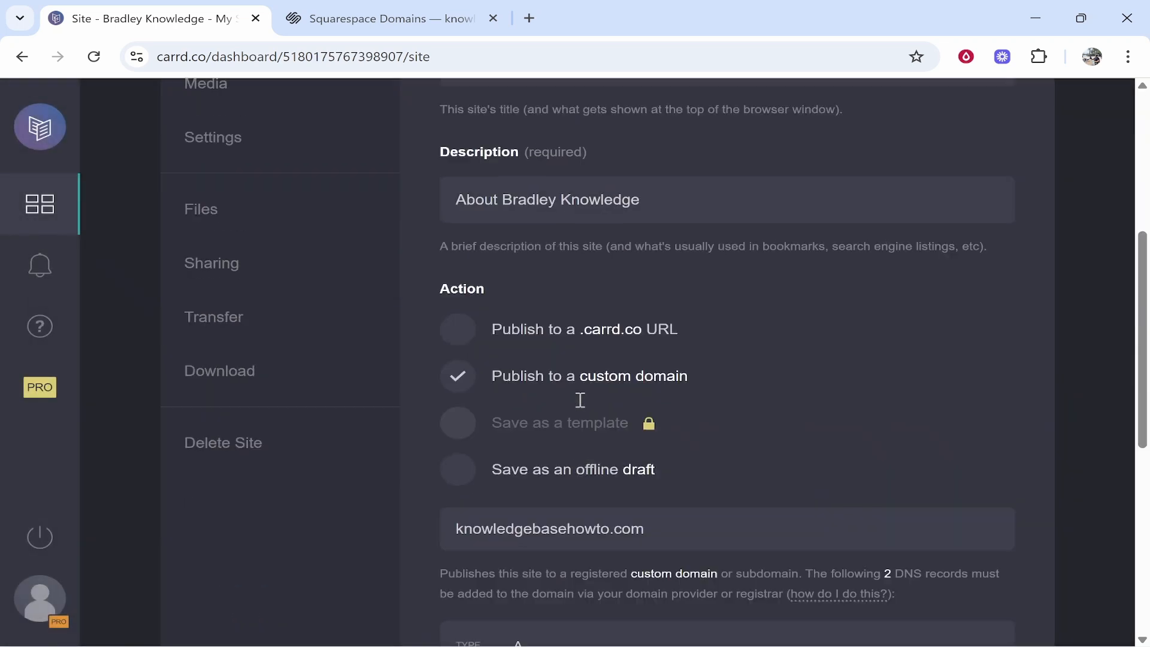
scroll(580, 400, down, 1)
drag(665, 441, 452, 445)
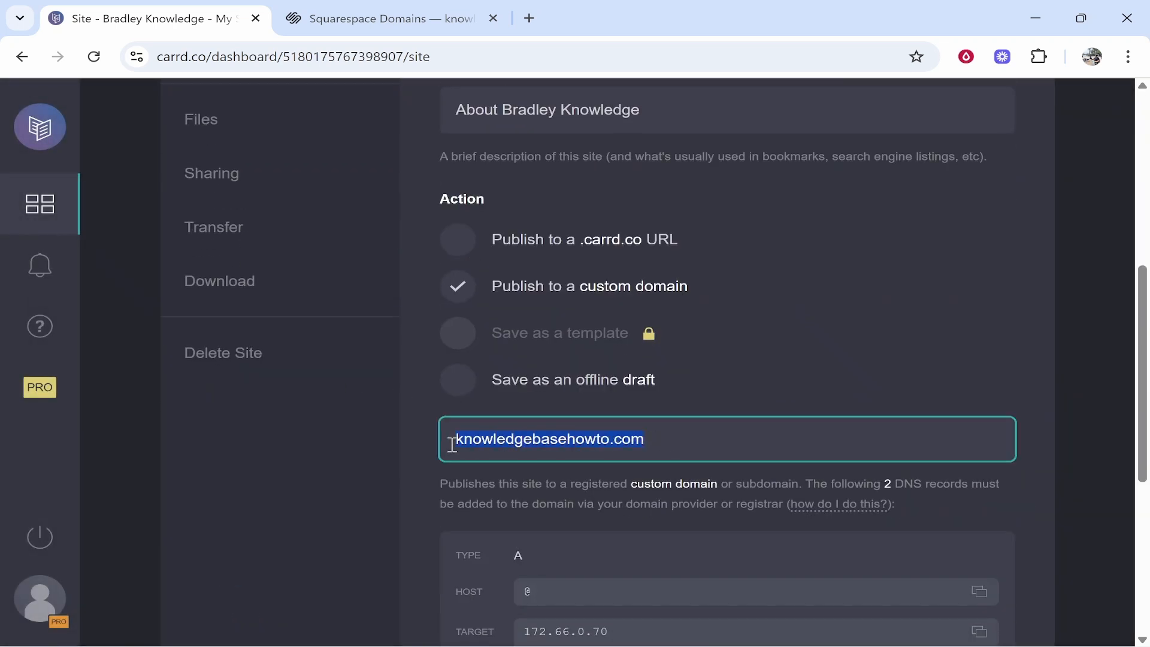
click(902, 371)
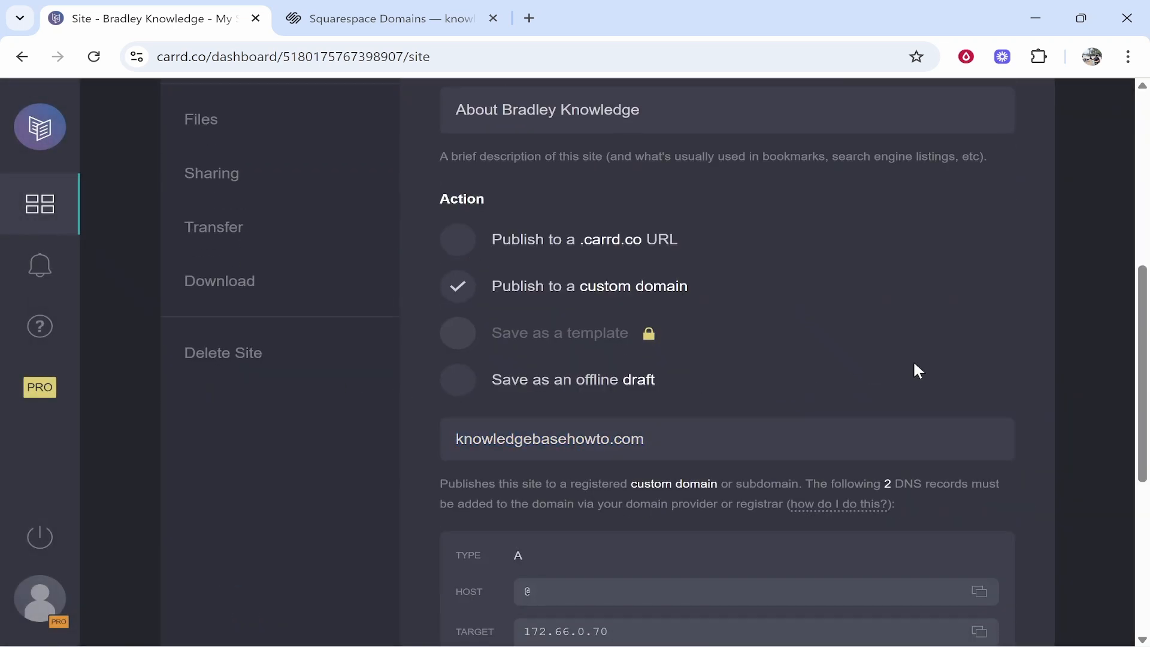
scroll(874, 357, down, 5)
scroll(922, 433, down, 2)
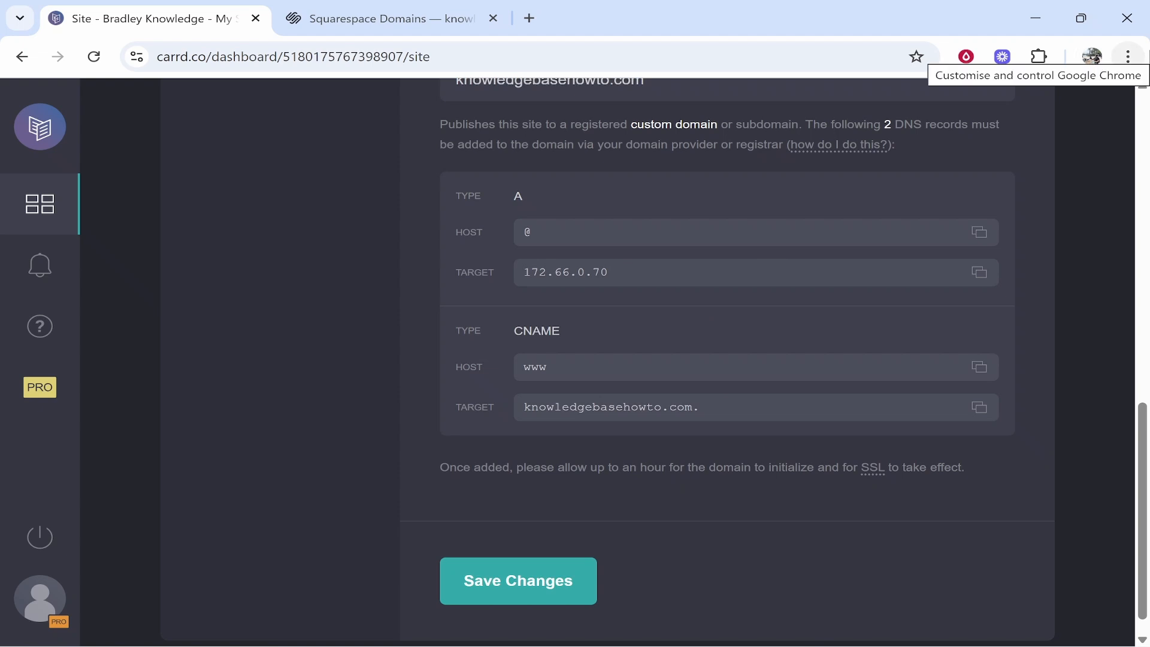
click(1128, 57)
click(1004, 153)
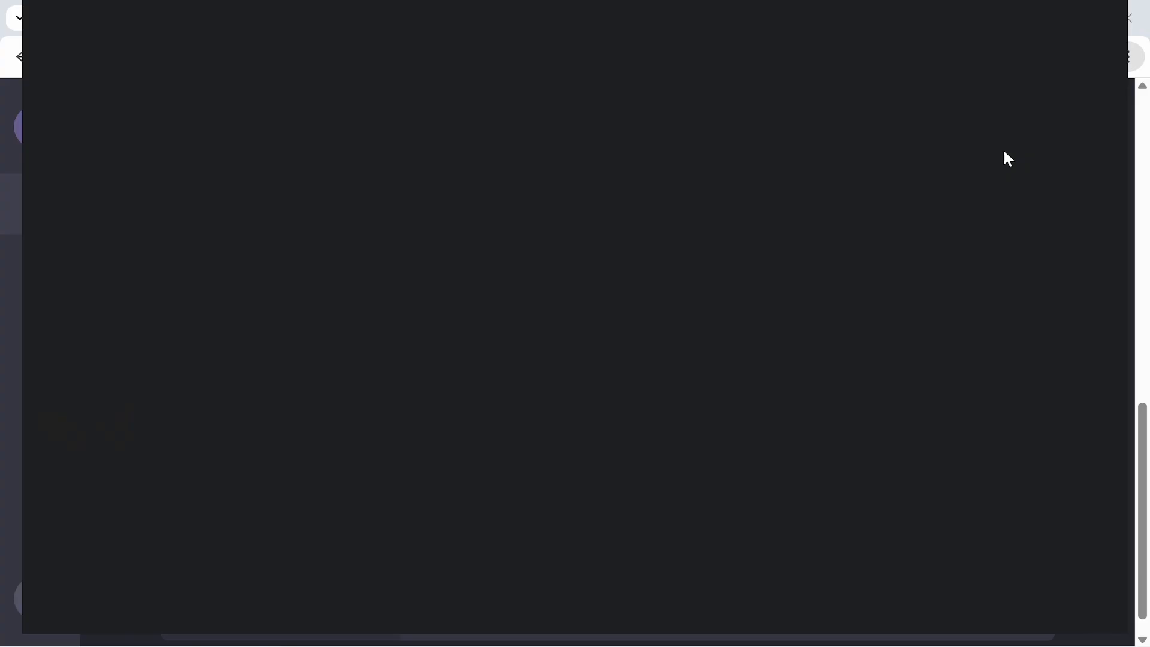
text(www.knowledgebasehowto.com)
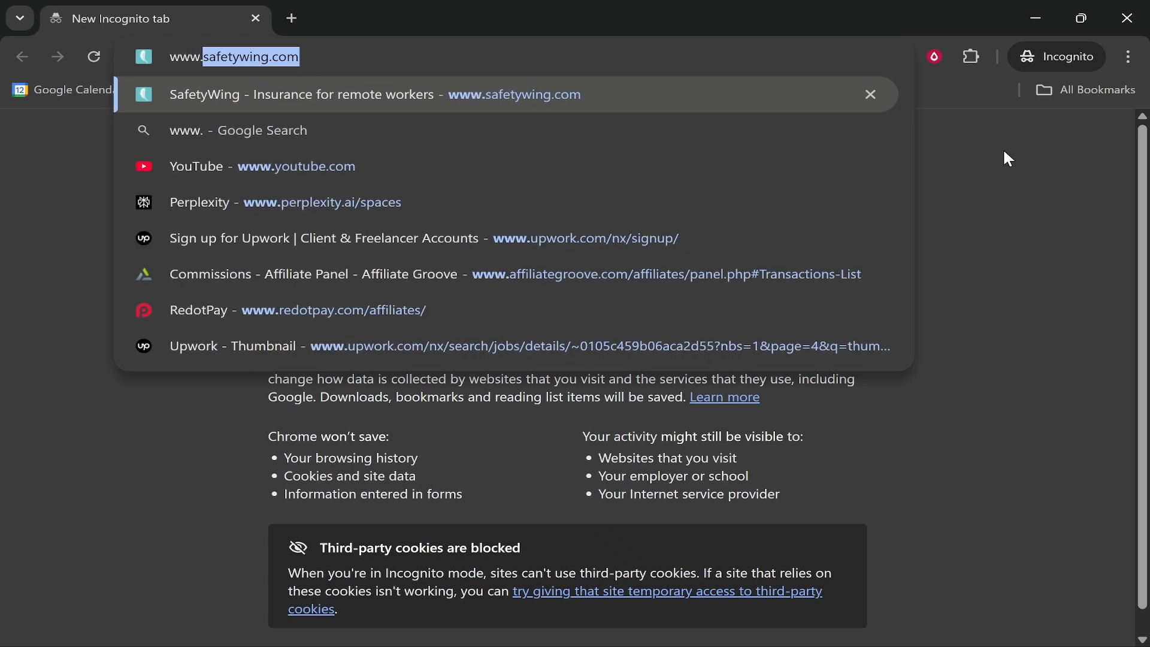
key(Return)
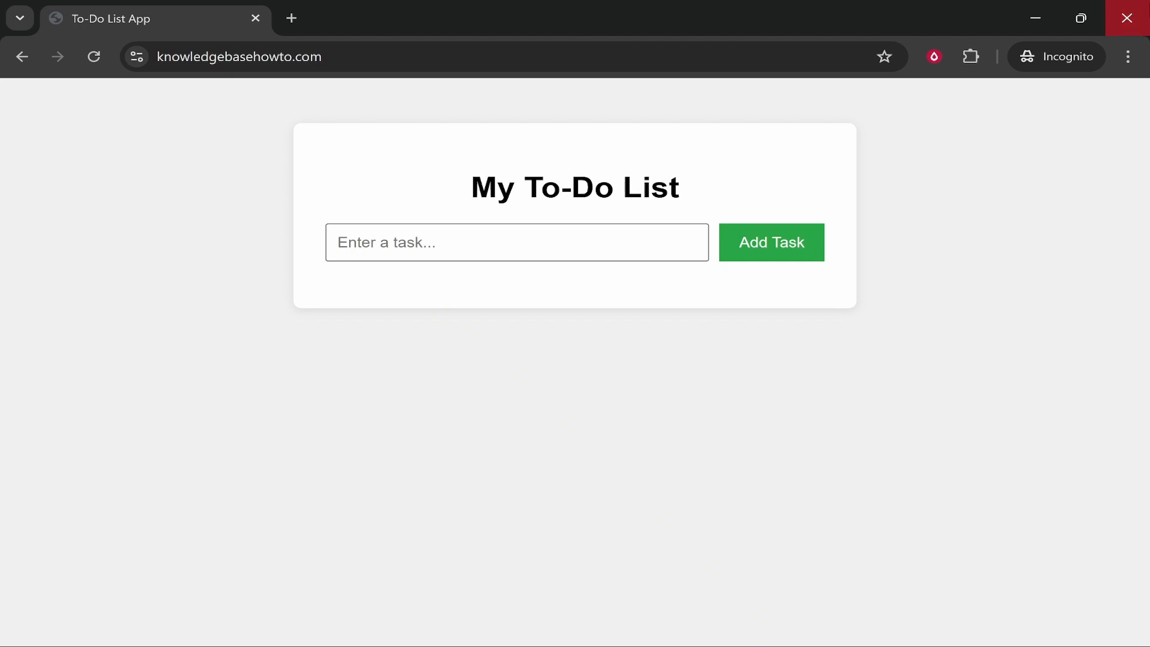
click(1127, 18)
Examine the worldwide A record propagation for knowledgebasehowto.com on DNS Checker and close the page.
scroll(685, 508, up, 3)
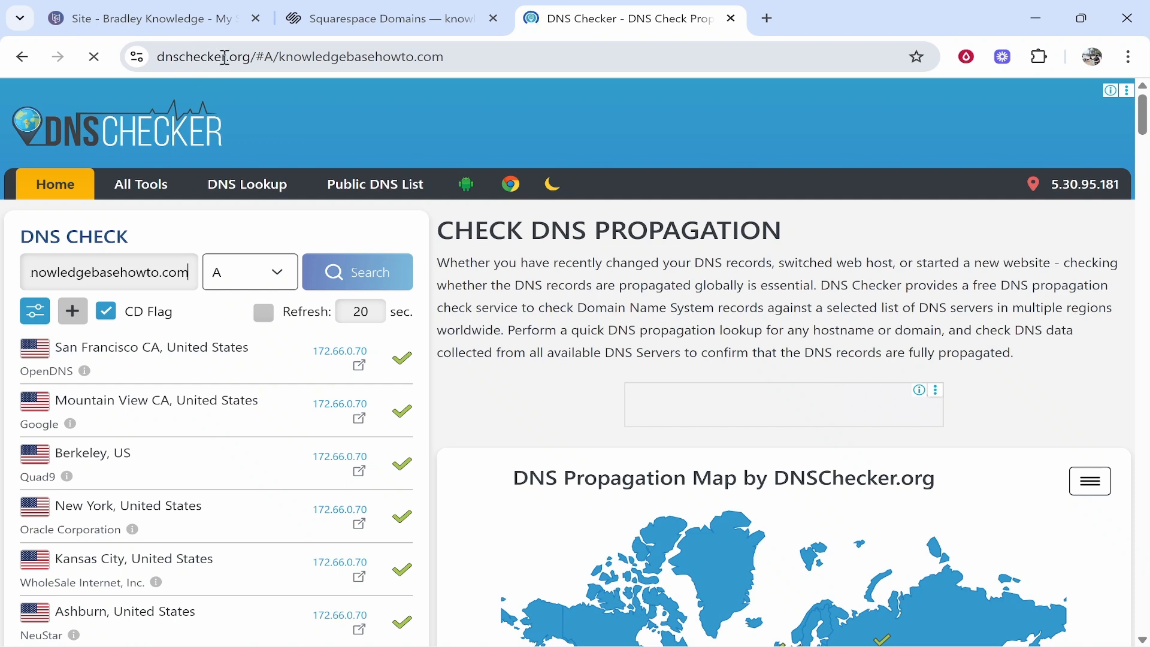
drag(120, 274, 12, 276)
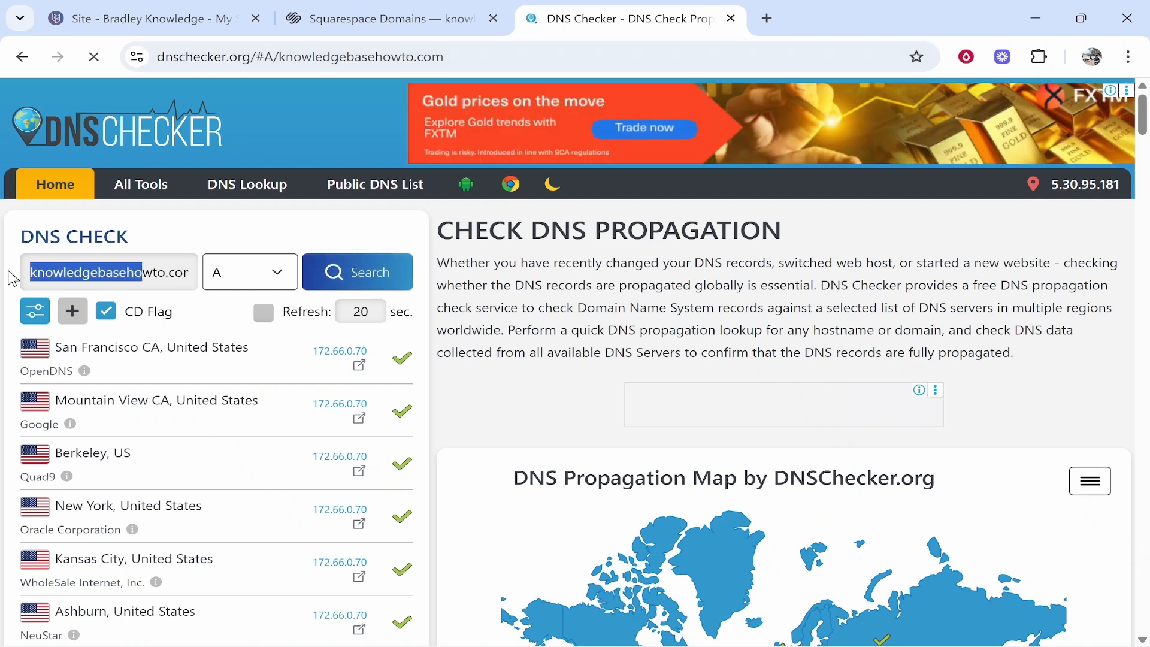
scroll(366, 293, down, 10)
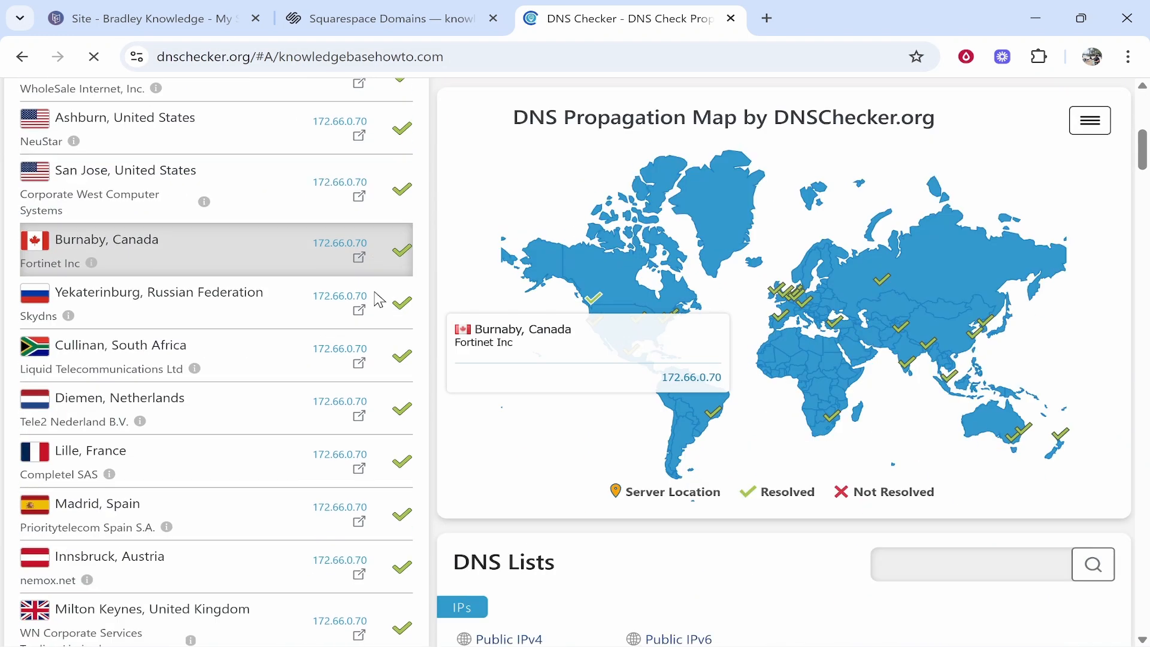
scroll(389, 333, up, 10)
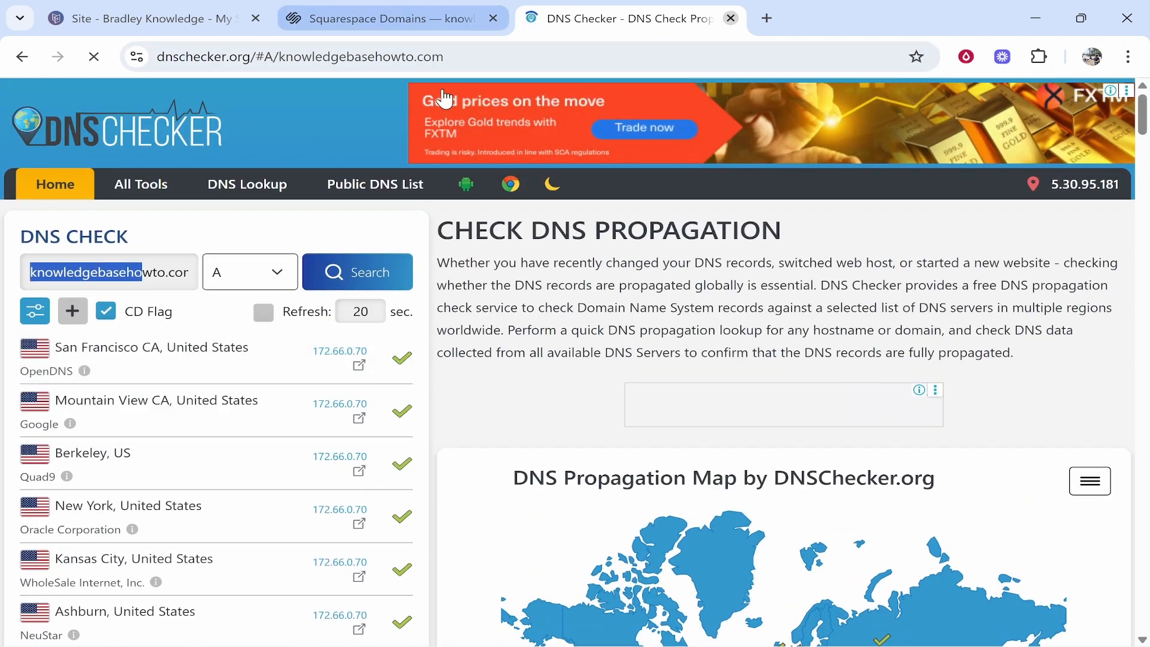
click(732, 18)
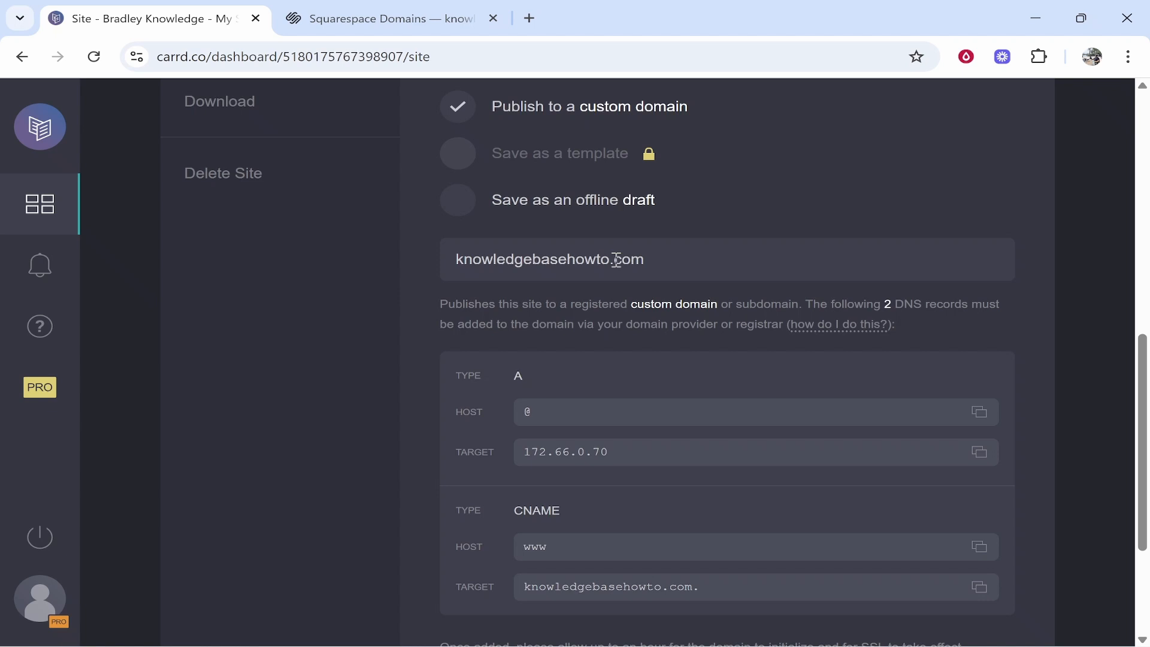
key(ctrl+shift+n)
text(www.)
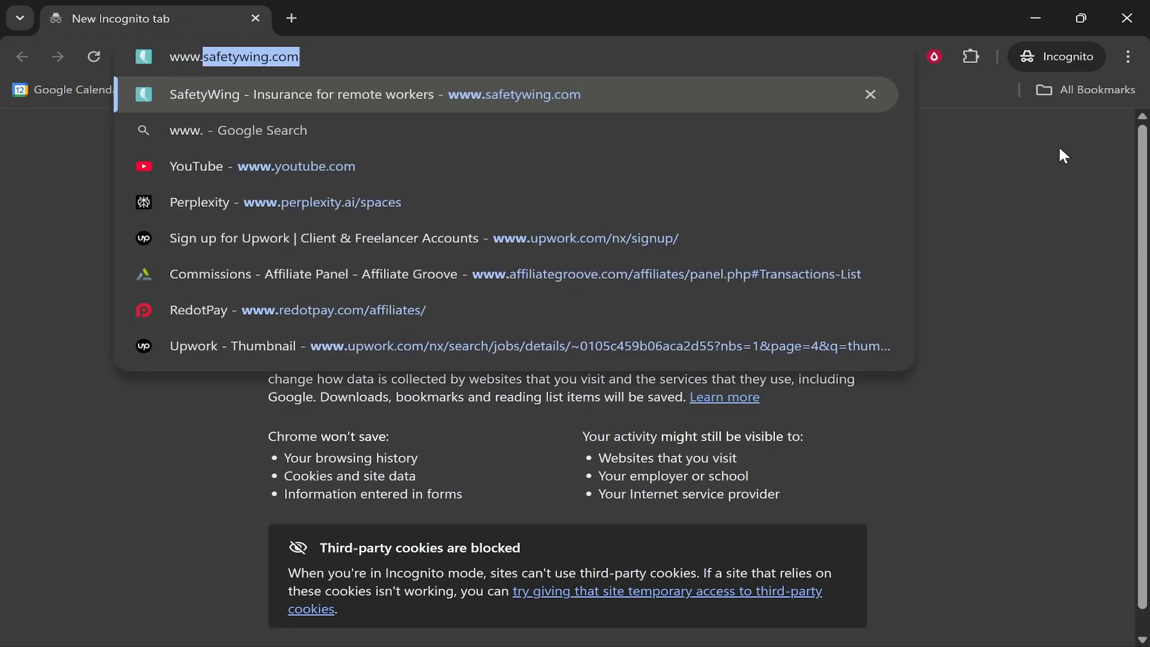
text(knowledgebasehowto.com)
key(Return)
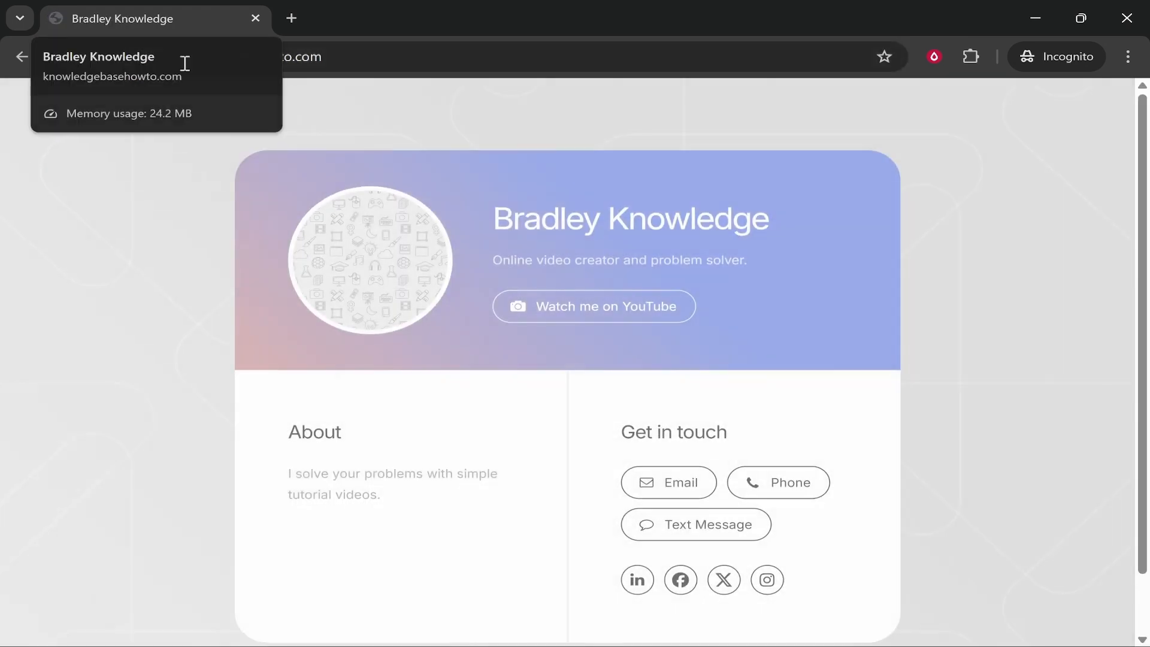
drag(474, 219, 814, 206)
click(804, 200)
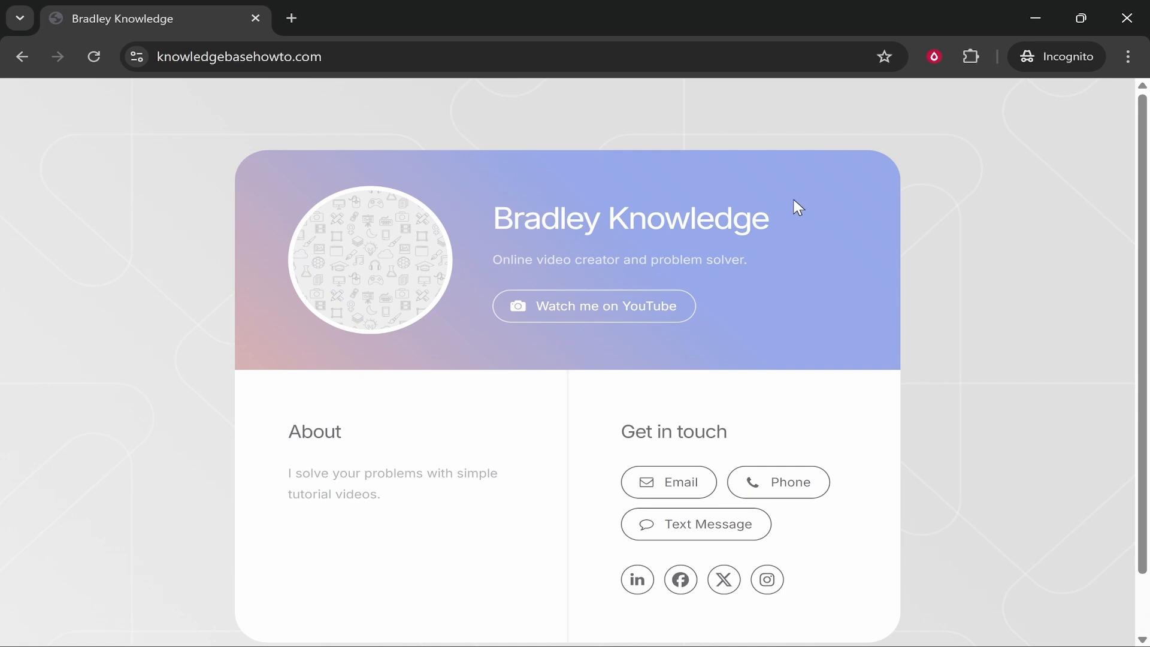